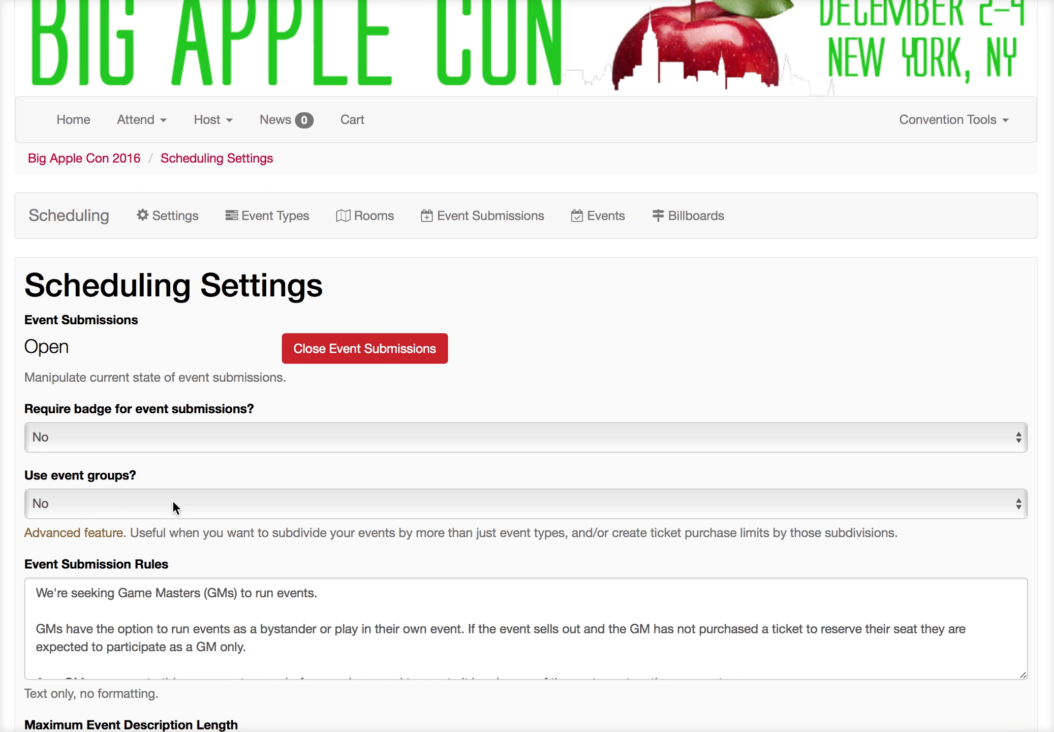
Step: Turn on the use of event groups in the scheduling settings
click(172, 500)
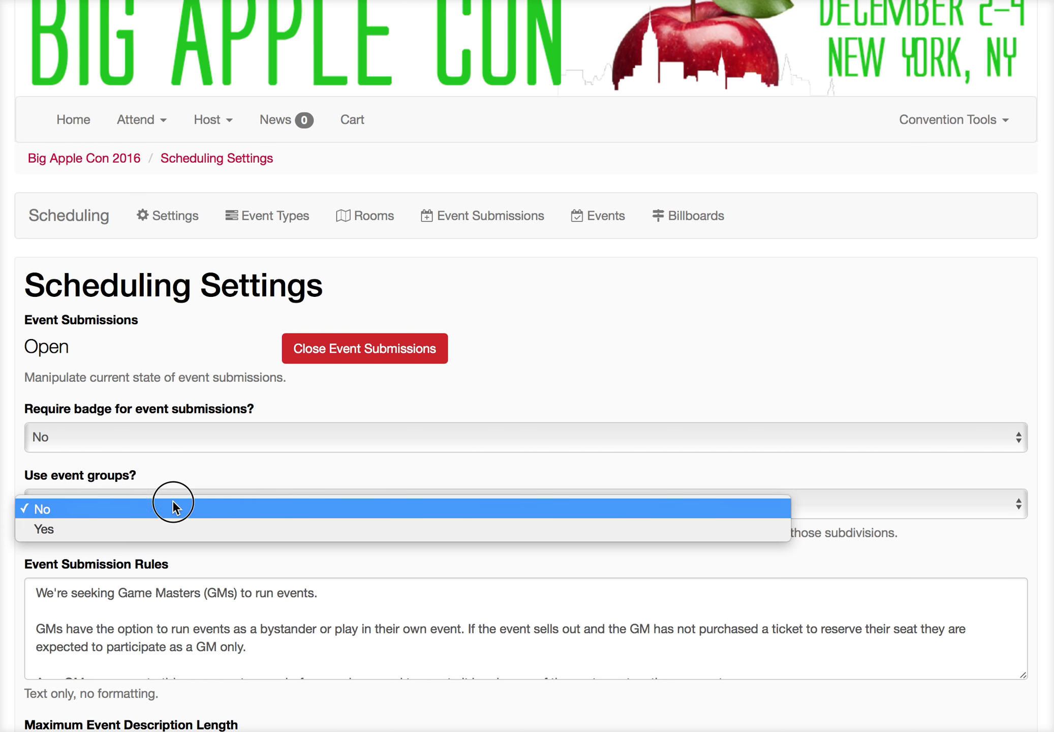
click(176, 532)
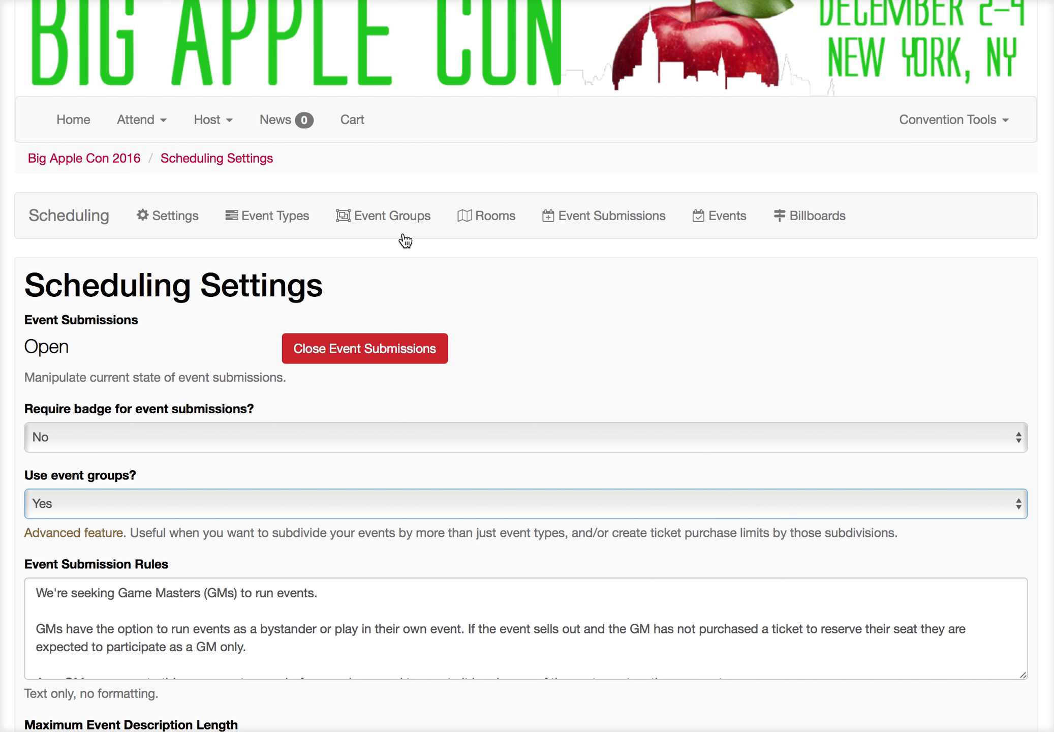
Step: Create a new event group named Charity Event
click(402, 218)
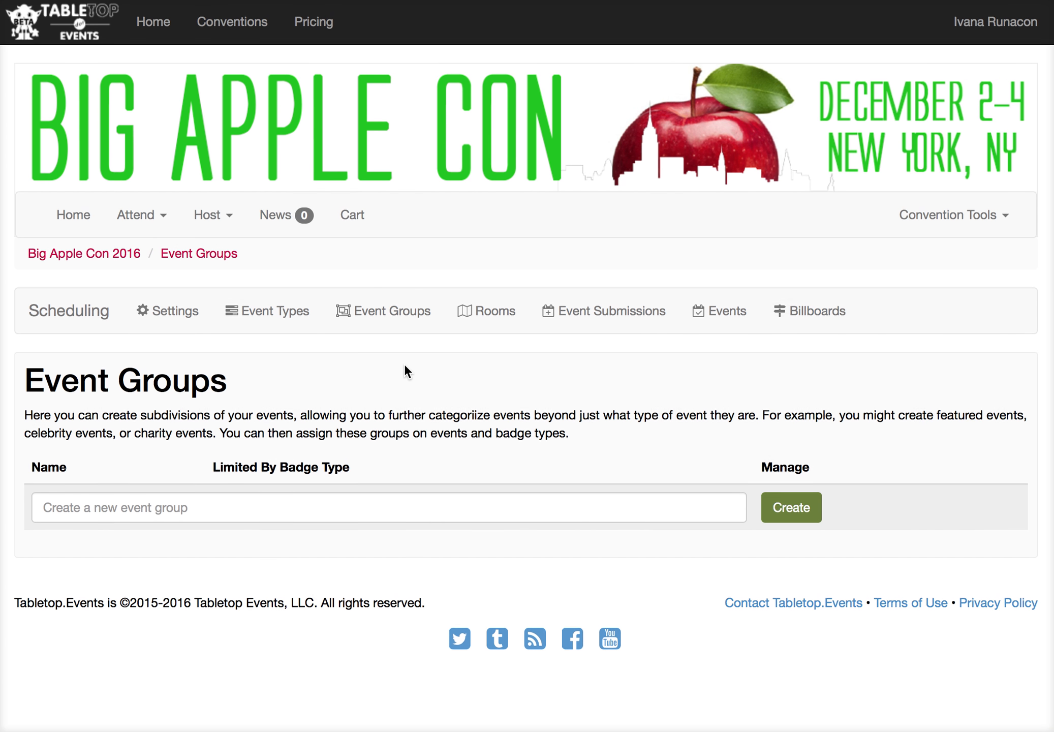
click(315, 513)
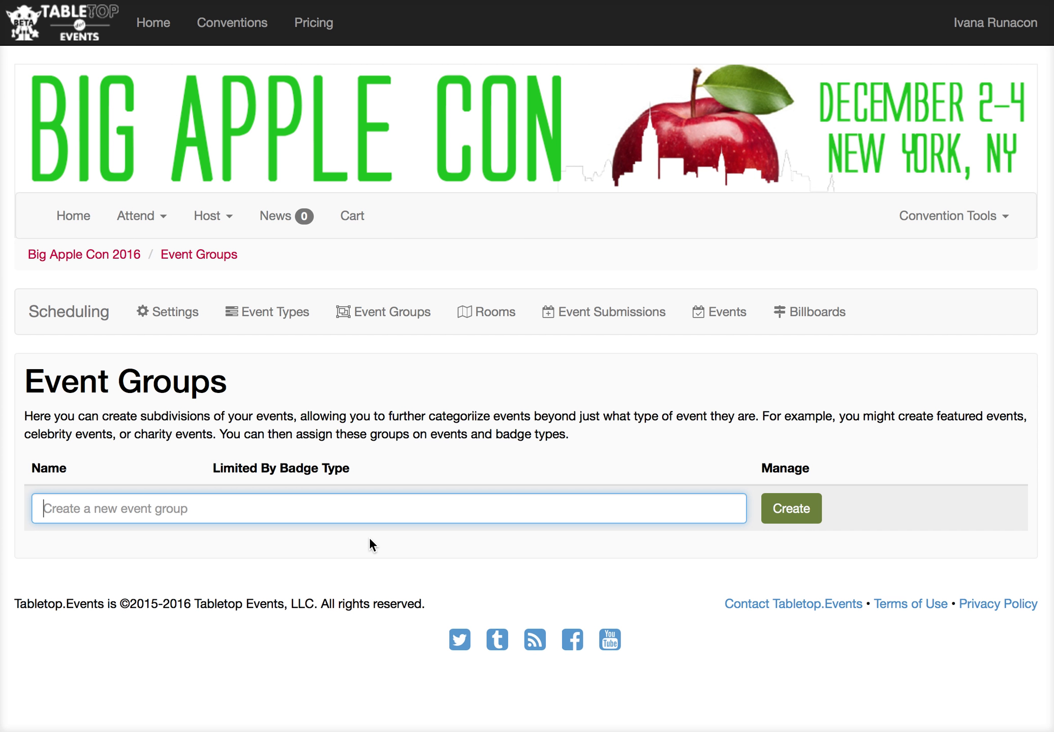
text(Charity Event)
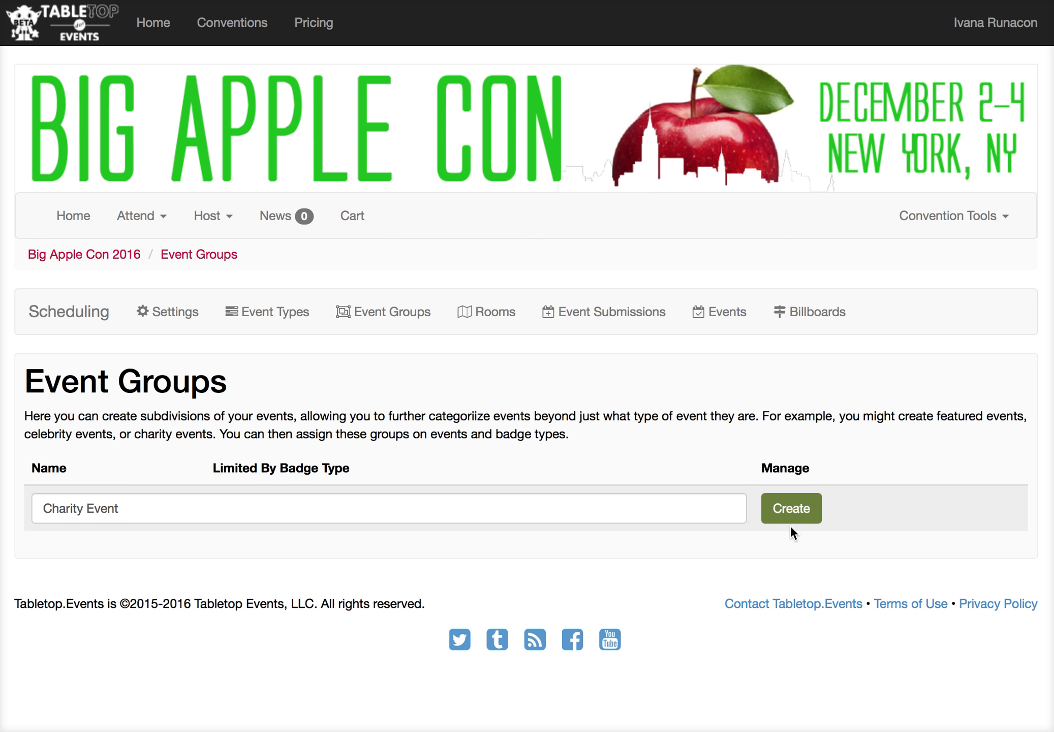
click(786, 512)
Step: Add the Gopher Glory event to the Charity Event group
click(716, 507)
scroll(590, 528, down, 4)
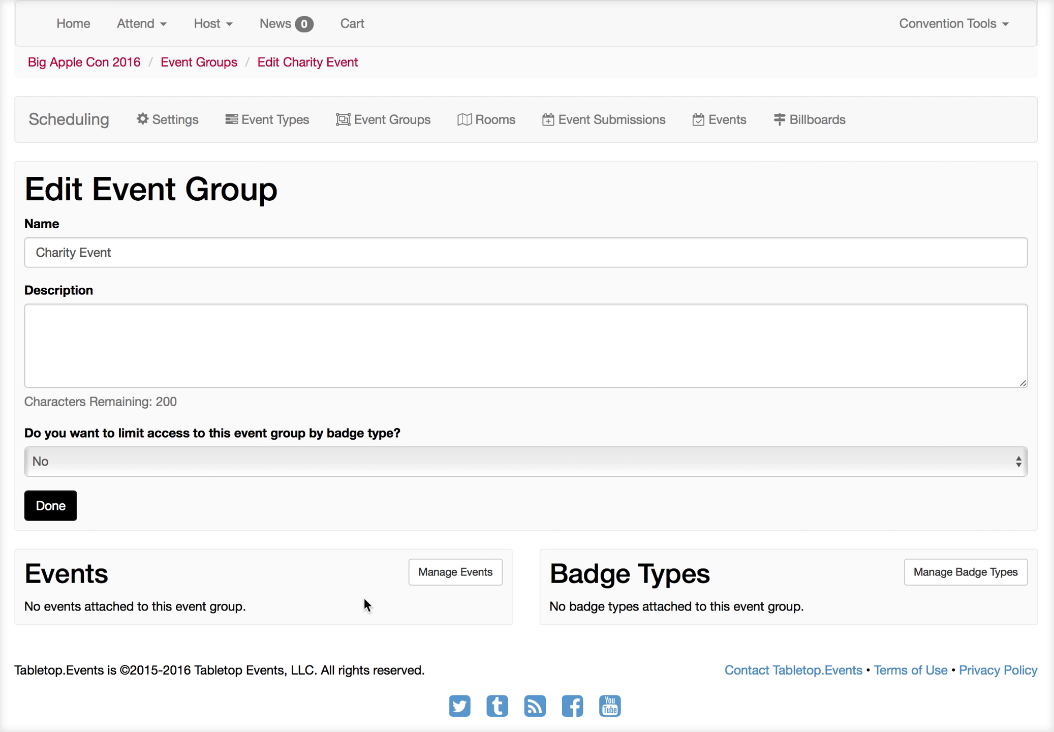
click(473, 573)
scroll(529, 591, down, 10)
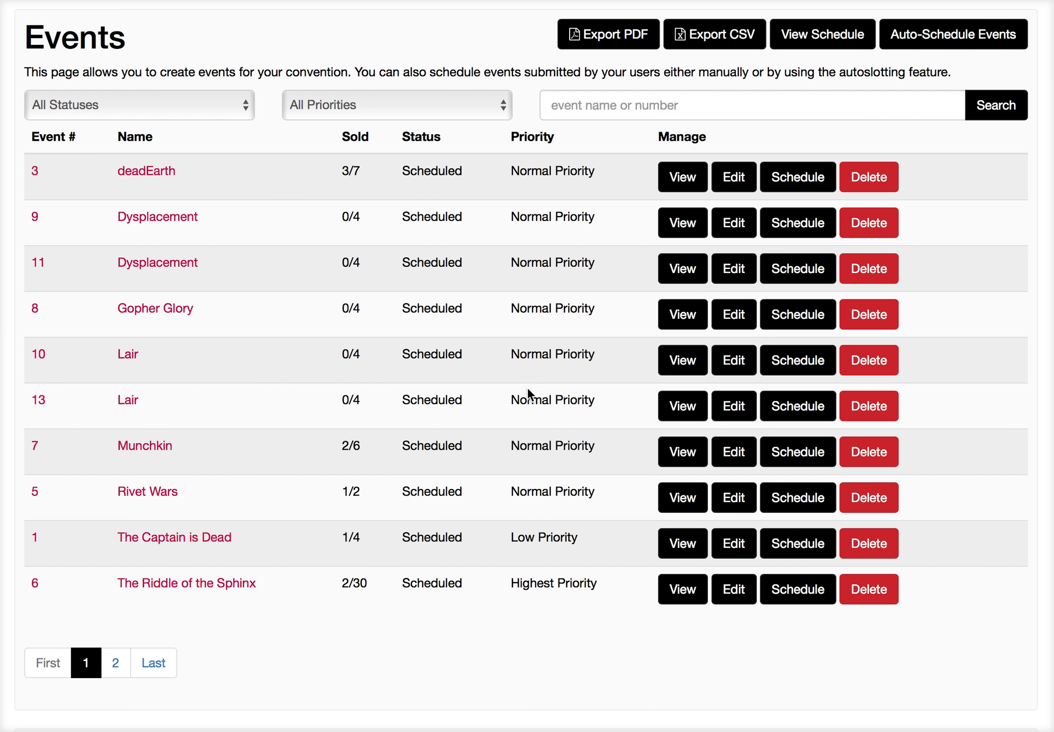
click(739, 318)
scroll(752, 413, down, 15)
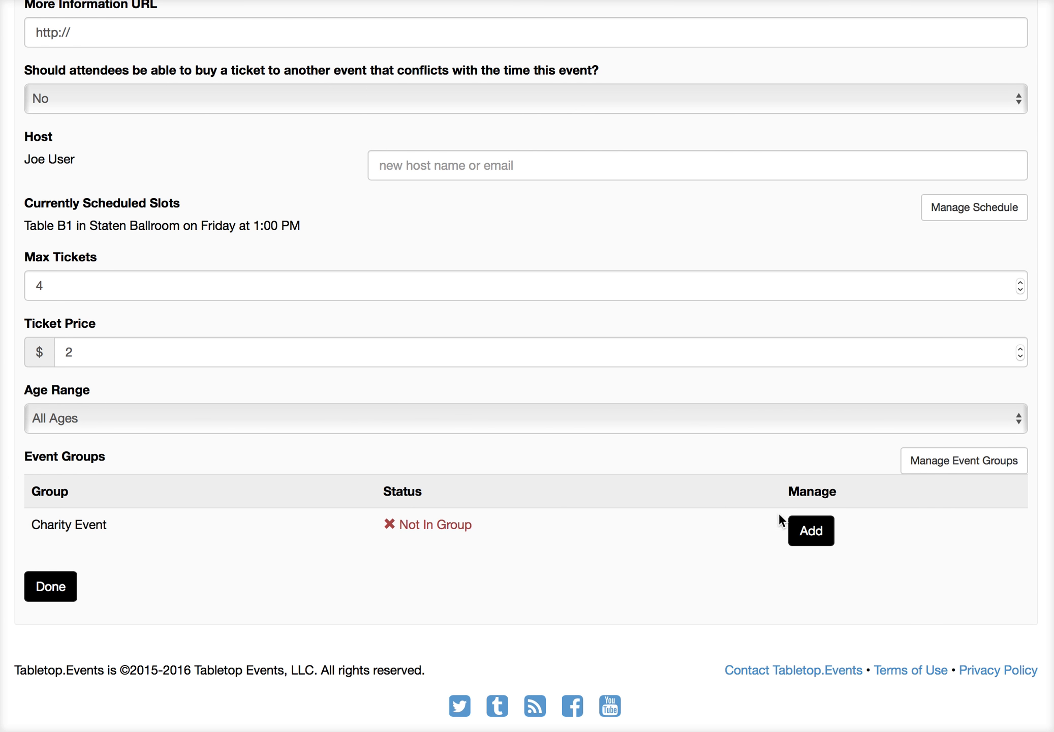
click(821, 543)
Step: Add event 11, Dysplacement, to the Charity Event group
scroll(619, 399, up, 10)
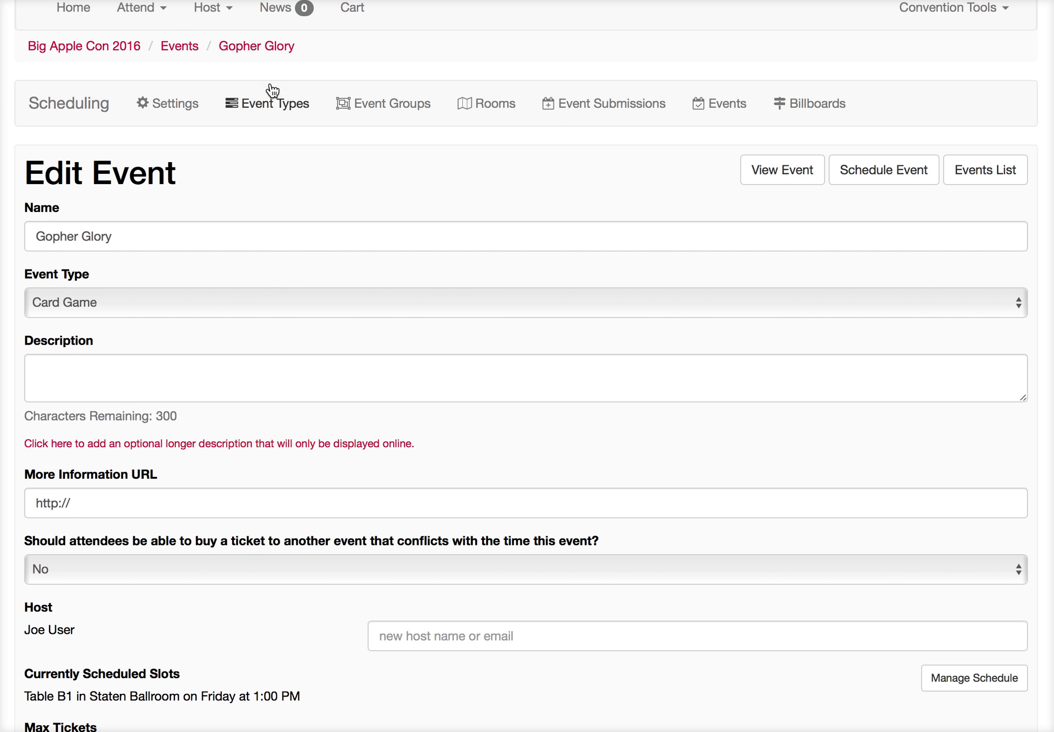
click(184, 48)
scroll(370, 381, down, 10)
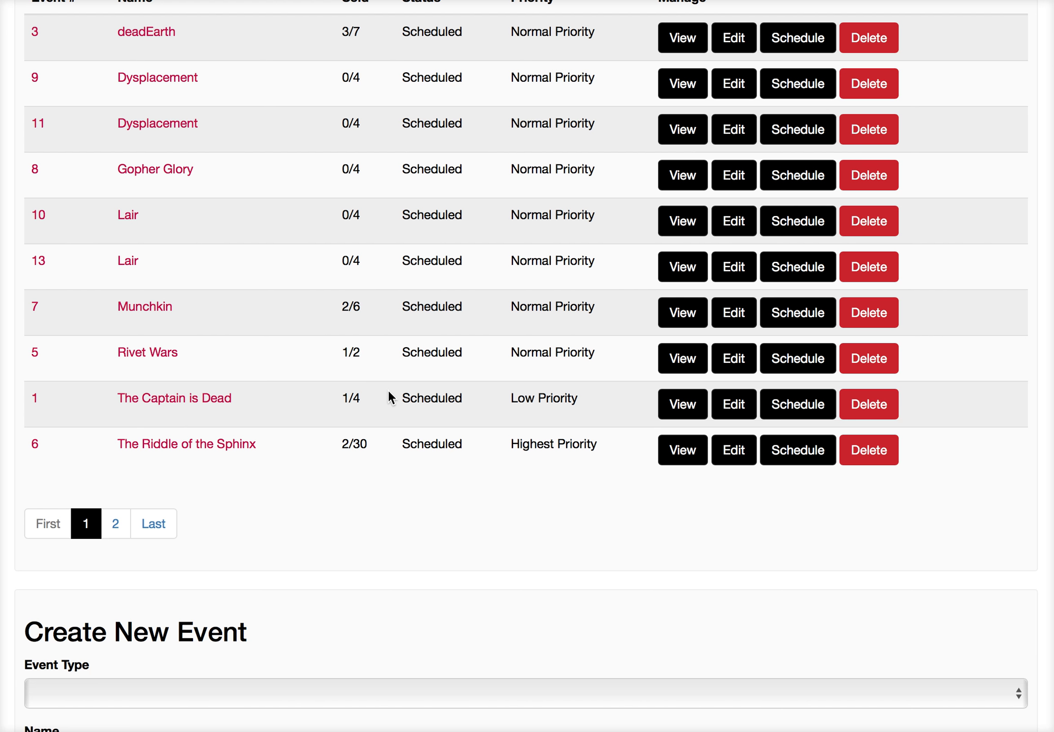
scroll(387, 396, up, 2)
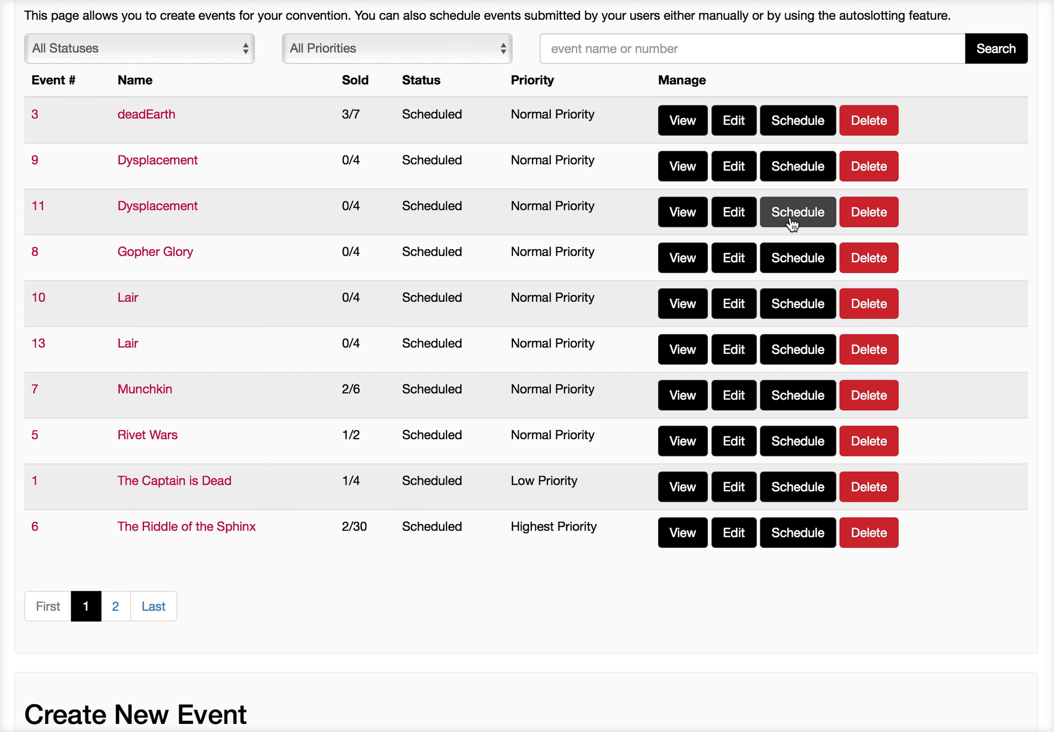
click(723, 211)
scroll(726, 358, down, 10)
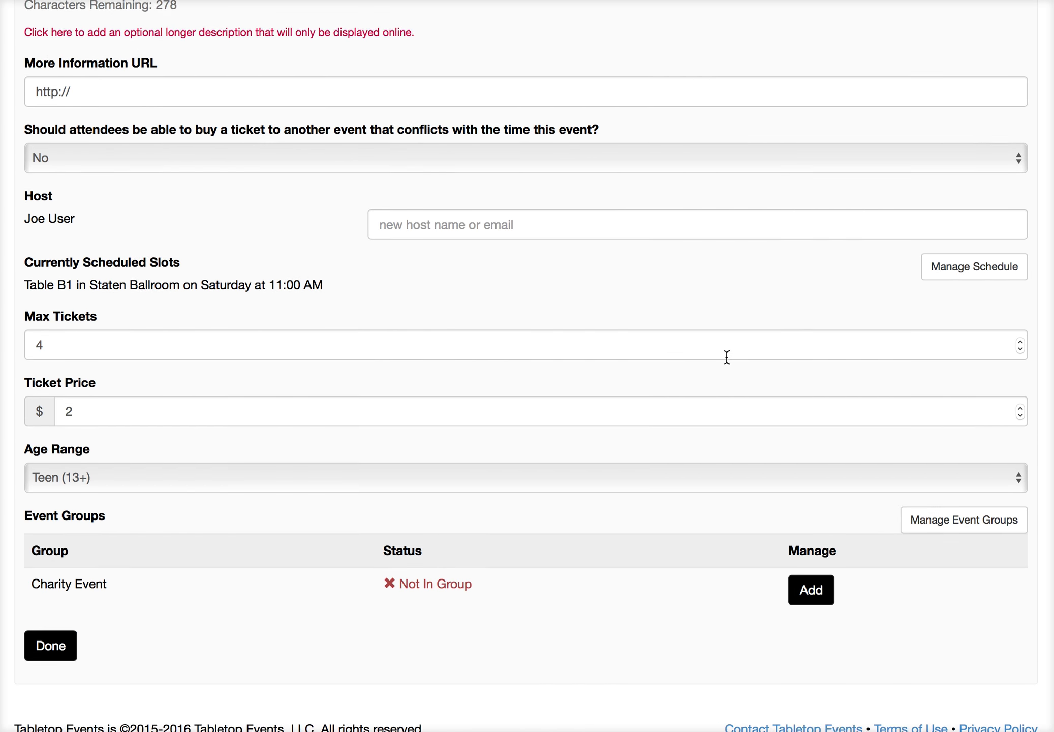
scroll(727, 358, down, 2)
click(812, 531)
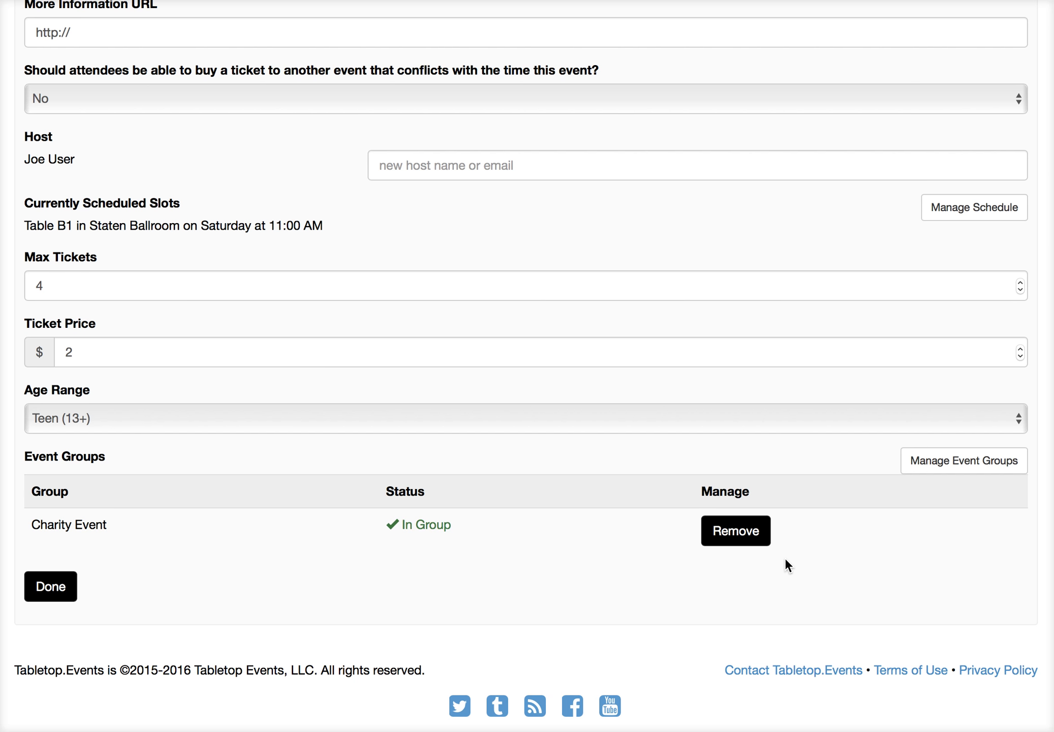
Step: Browse the public event schedule and open Gopher Glory's Charity Event designation to list its events
scroll(785, 557, up, 6)
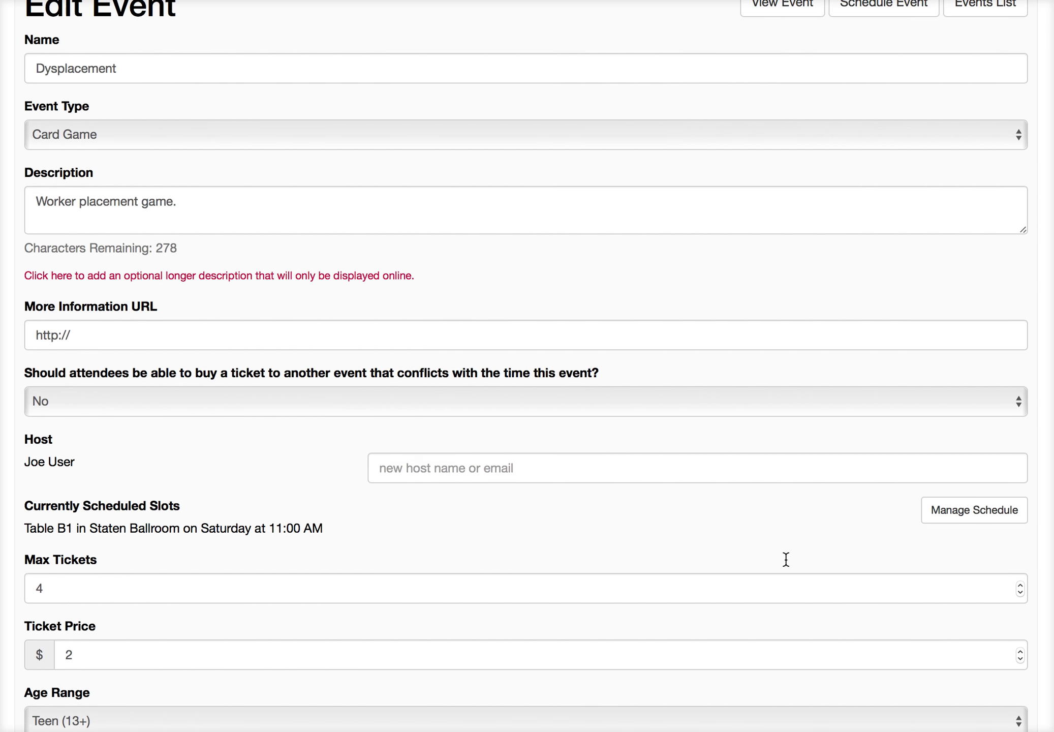
scroll(785, 560, up, 8)
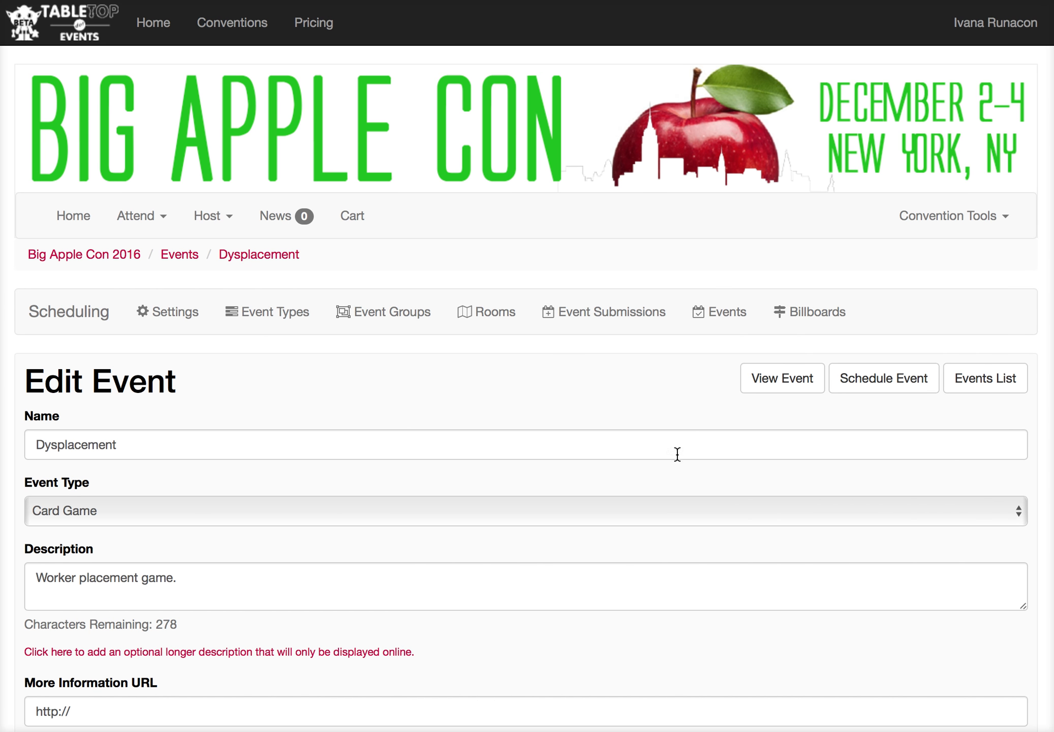
click(138, 218)
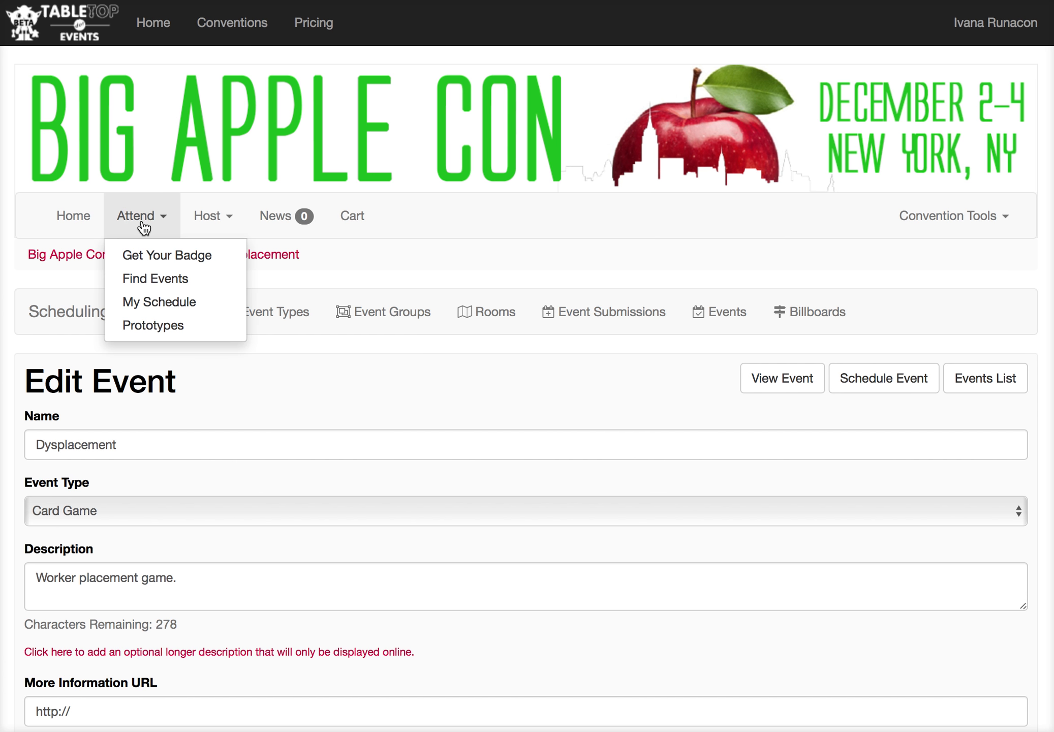
click(170, 281)
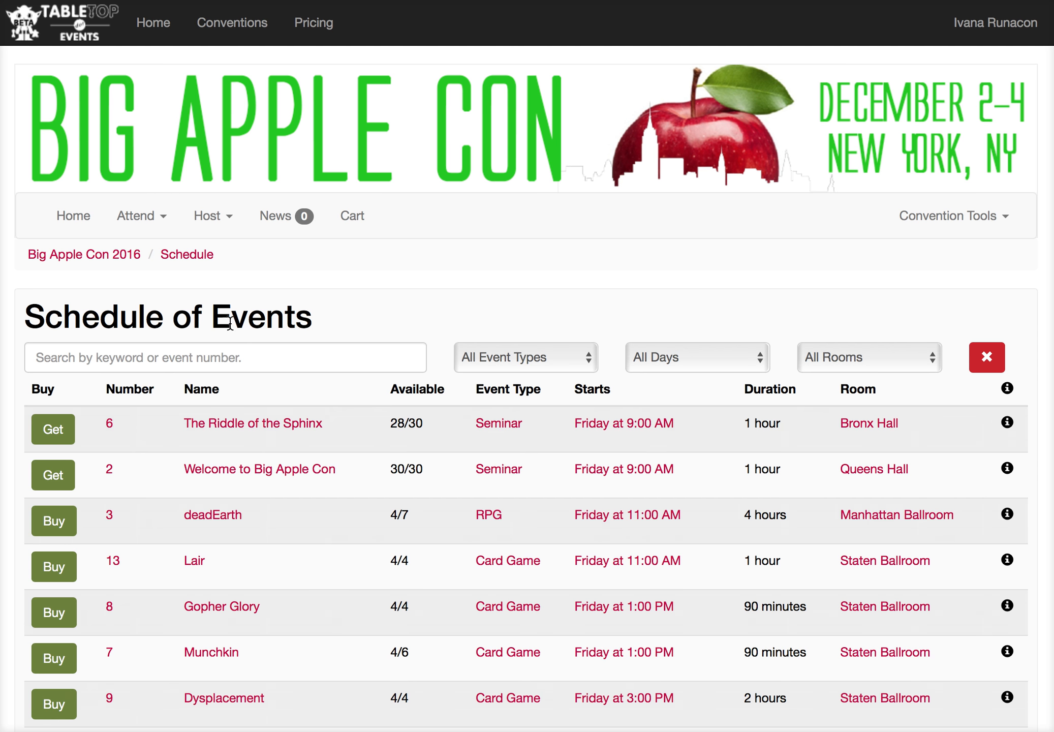
scroll(368, 527, down, 3)
scroll(367, 520, down, 1)
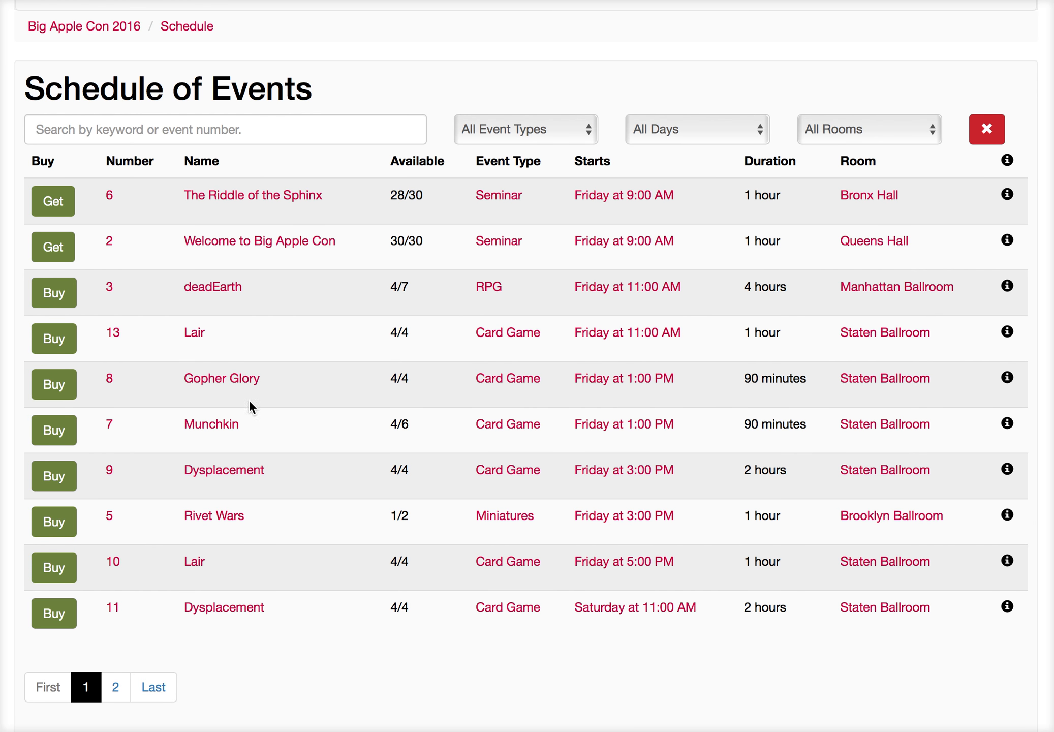
click(233, 384)
scroll(296, 446, down, 4)
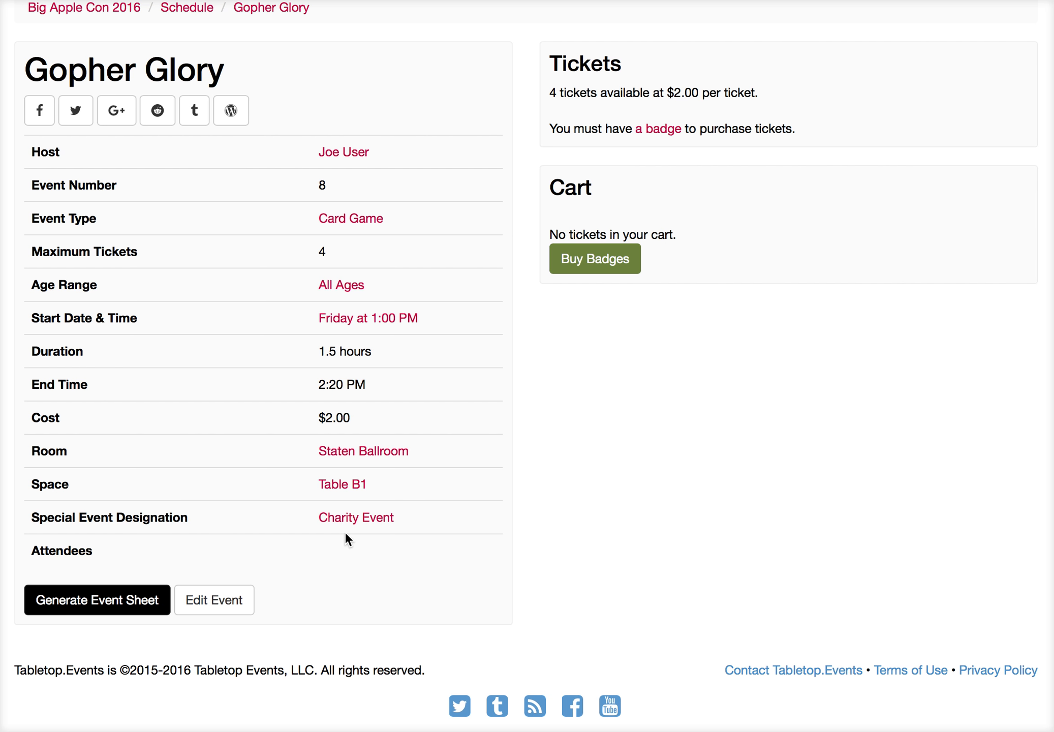
click(383, 517)
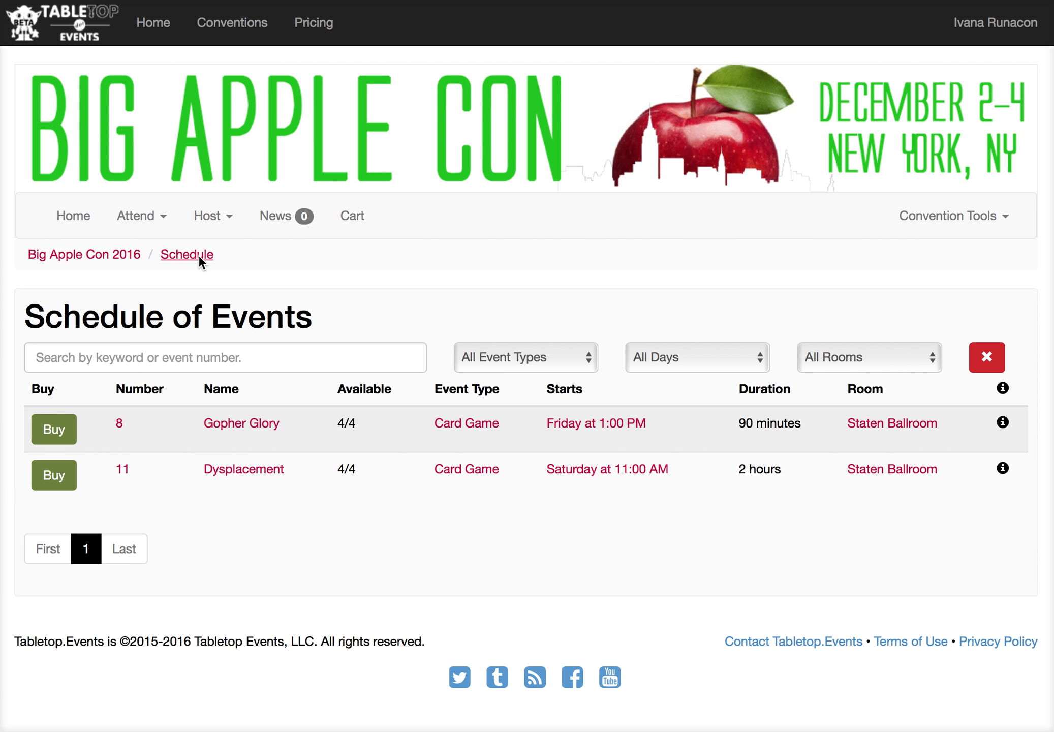
Step: Search the public event schedule for charity
click(137, 218)
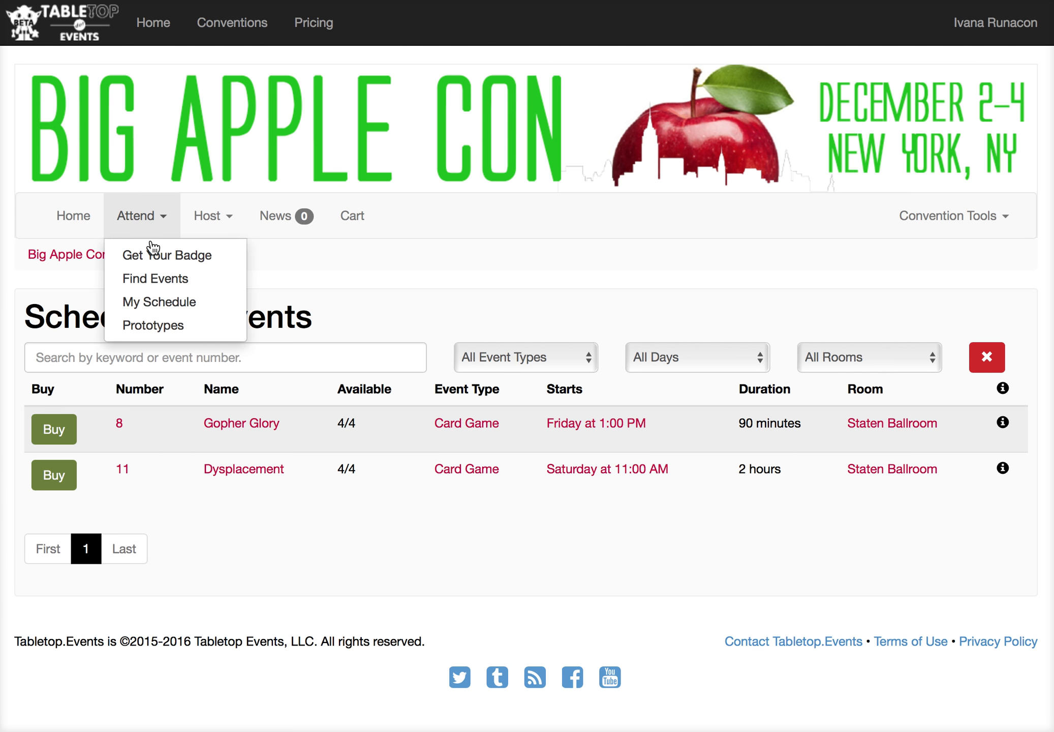
click(164, 282)
click(229, 362)
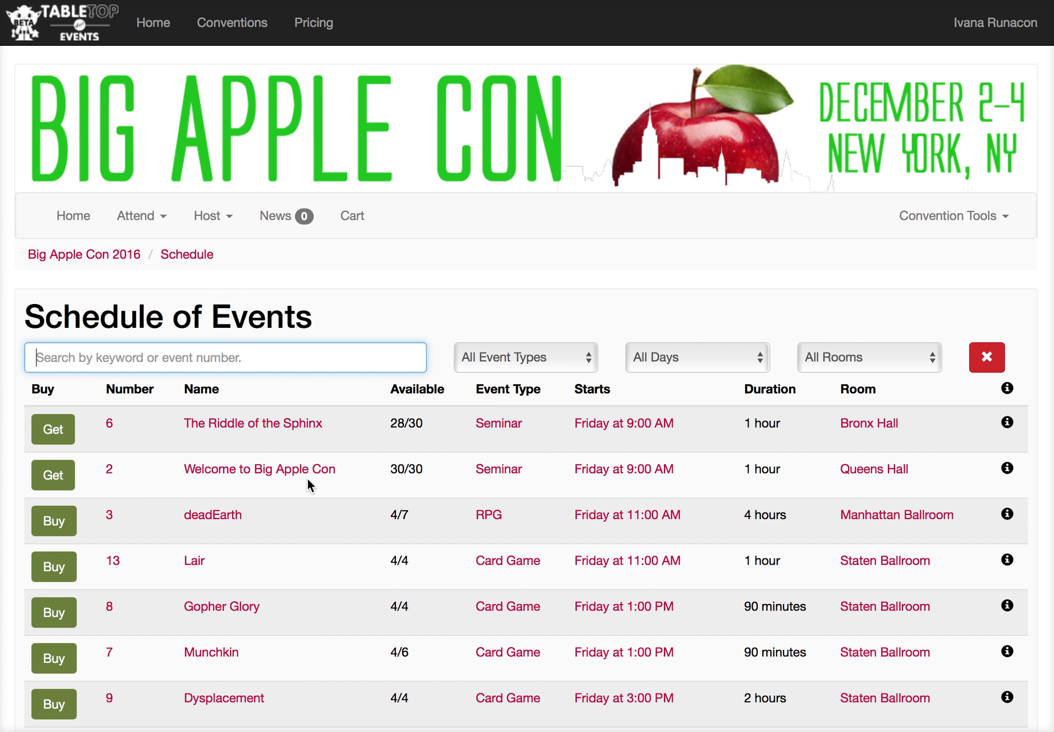
text(charity)
key(Return)
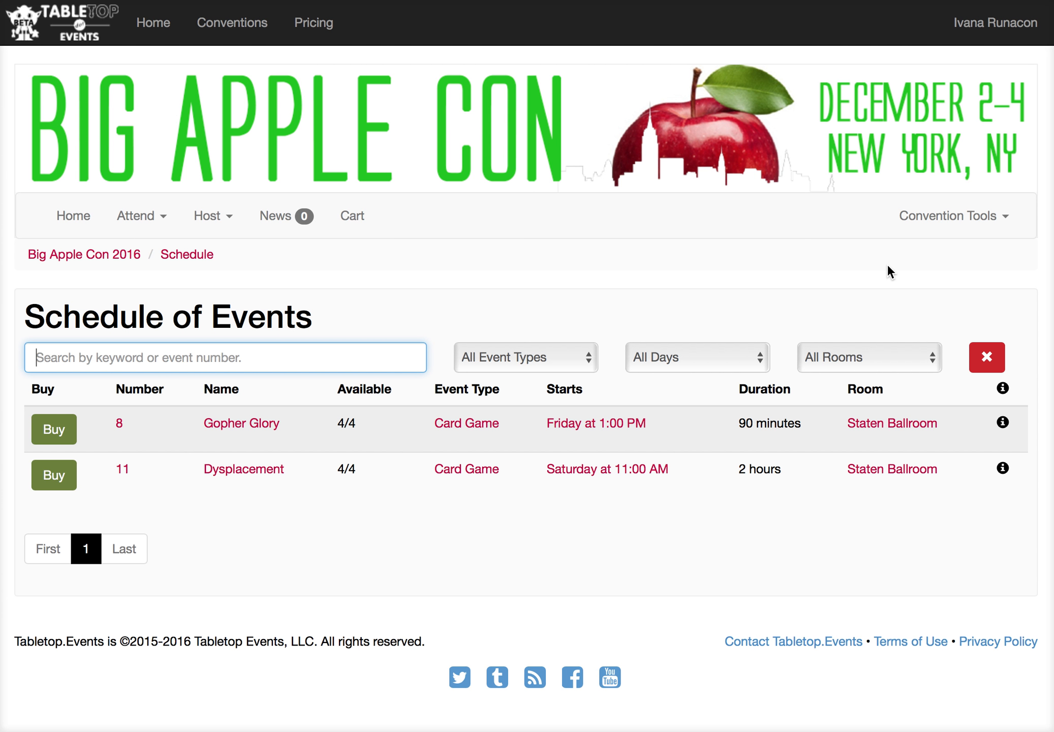
Step: Create a second event group named Special Guest Event
click(935, 218)
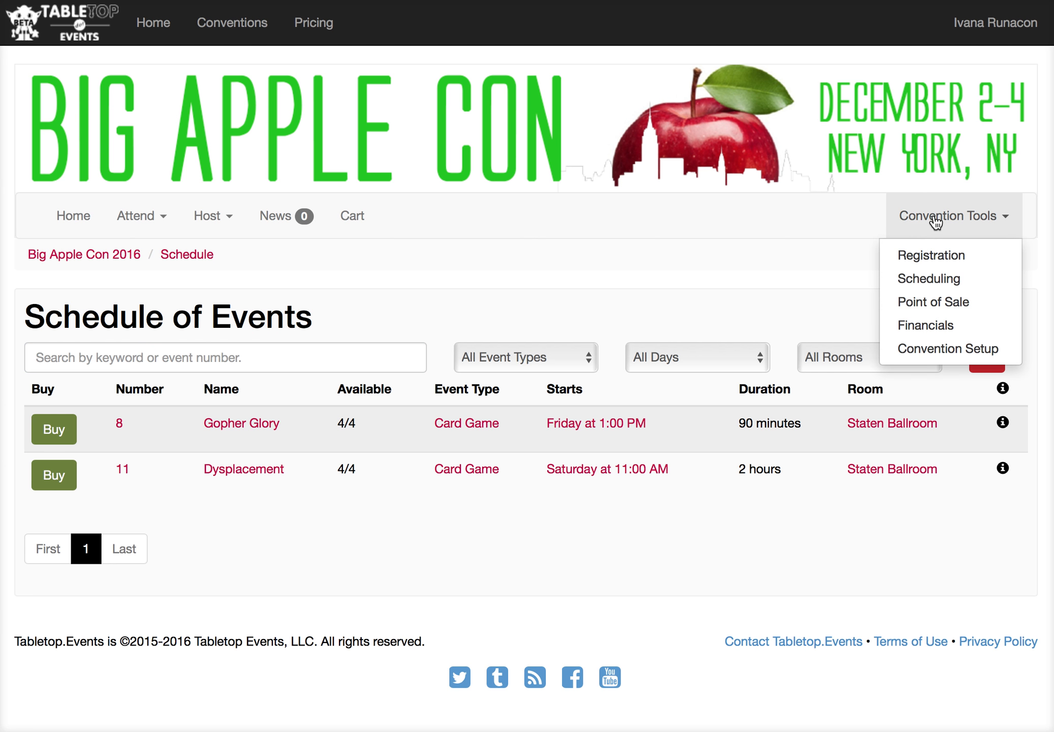
click(934, 279)
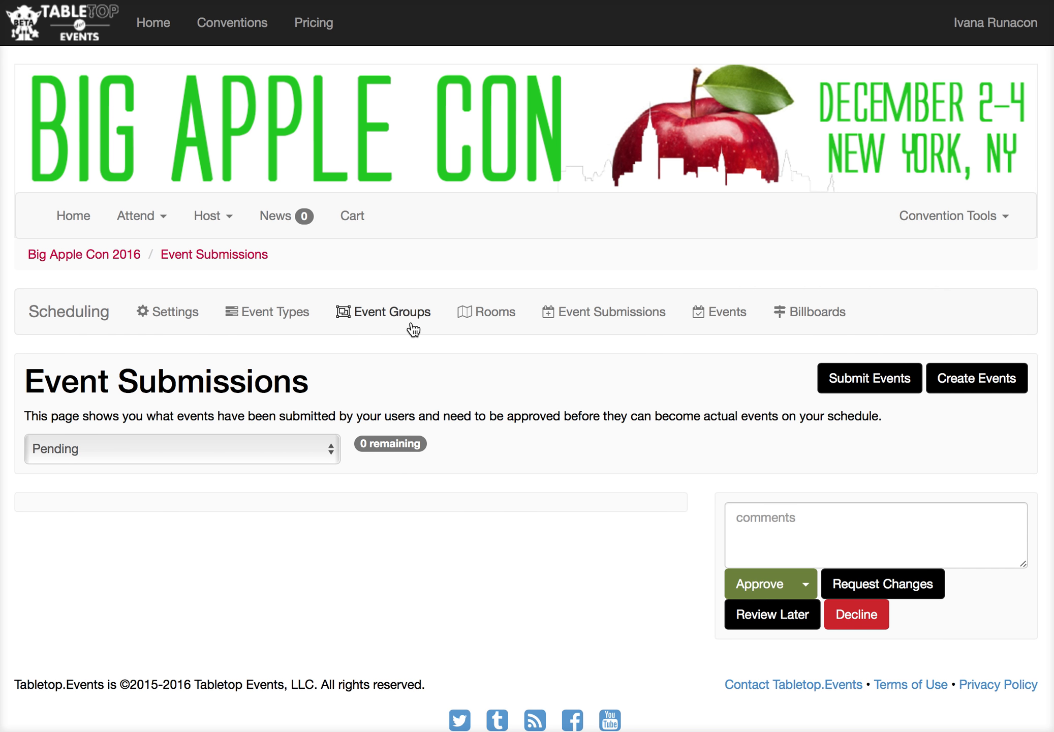
click(405, 316)
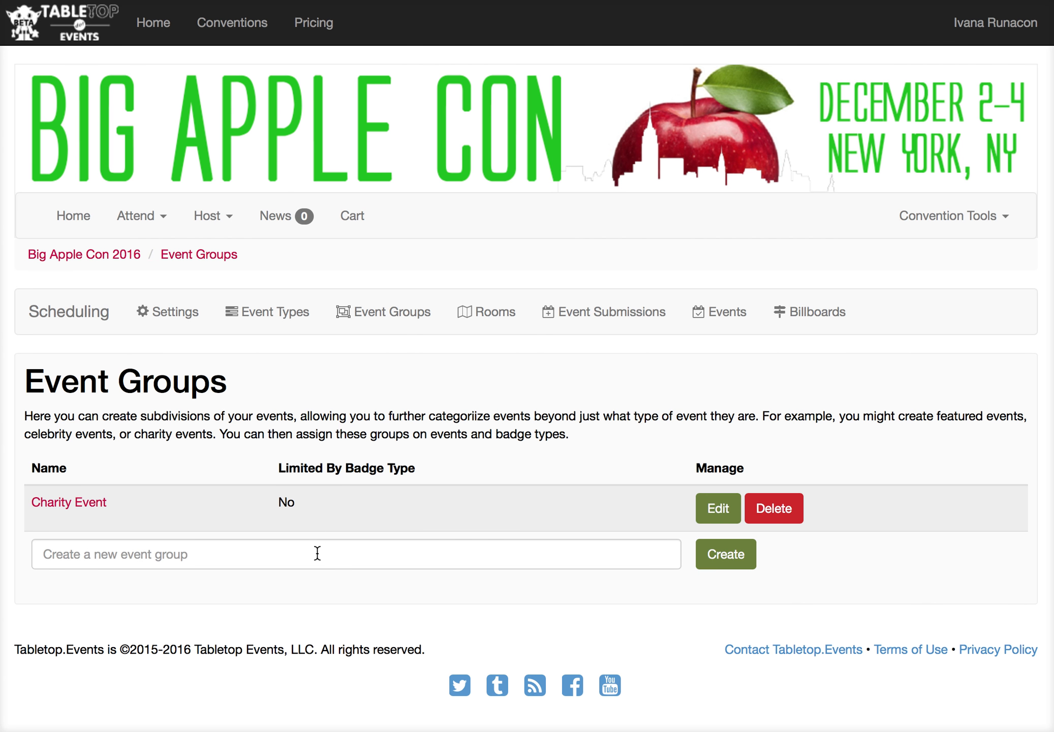
click(318, 554)
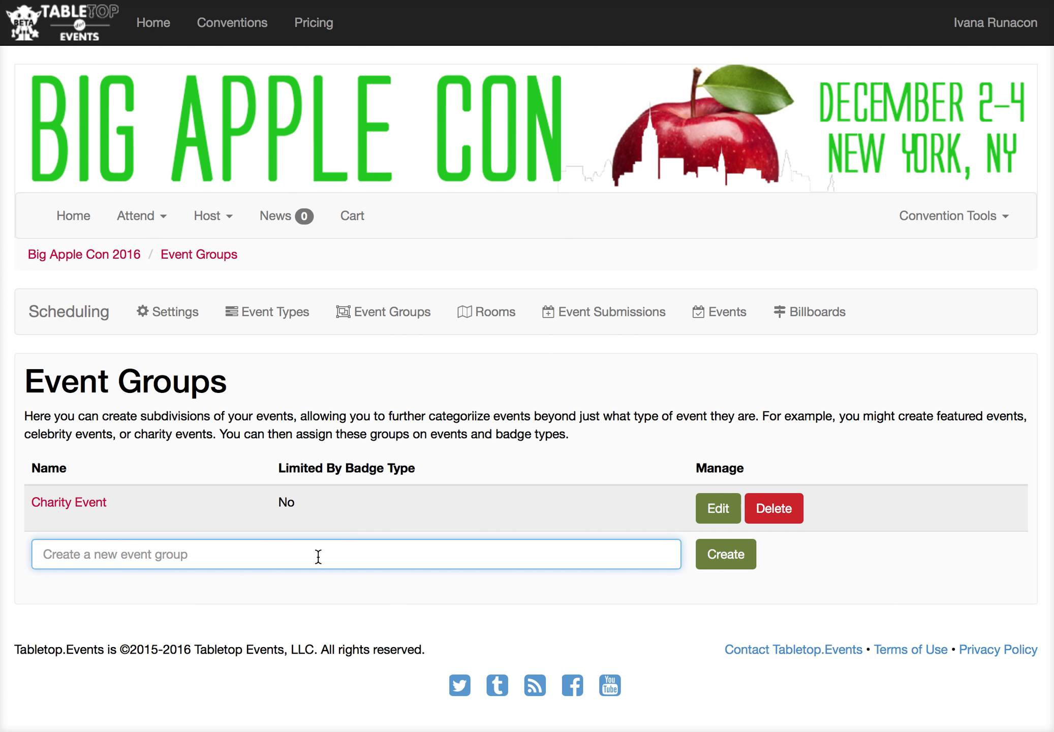
text(S)
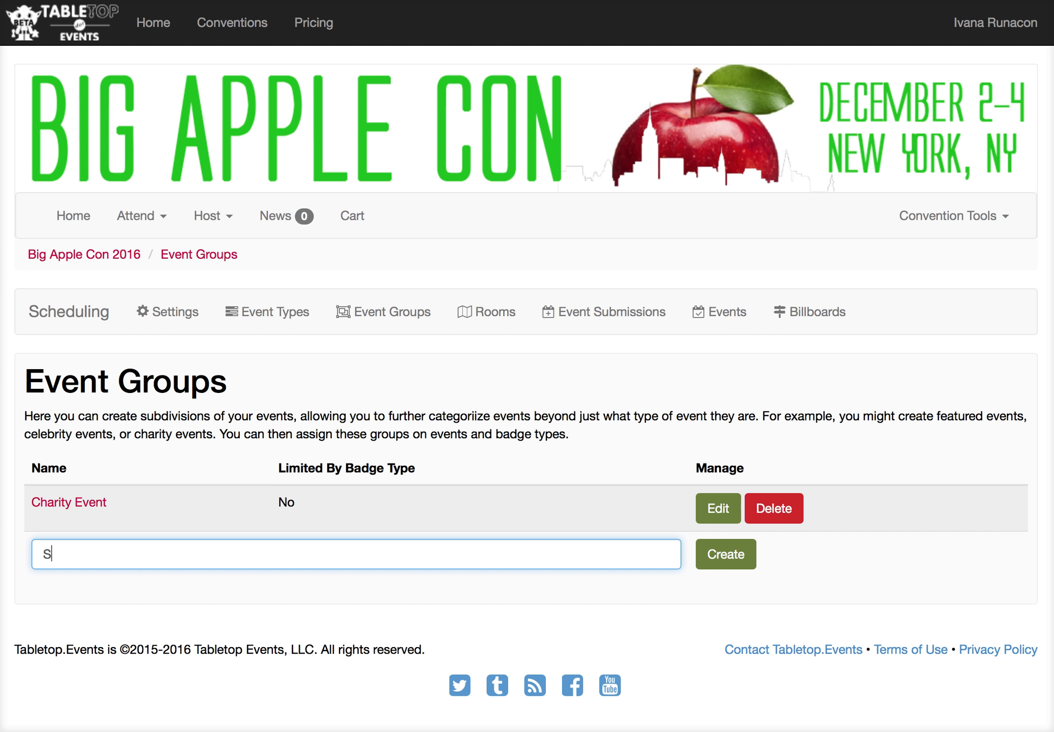
text(pecial Guest Event)
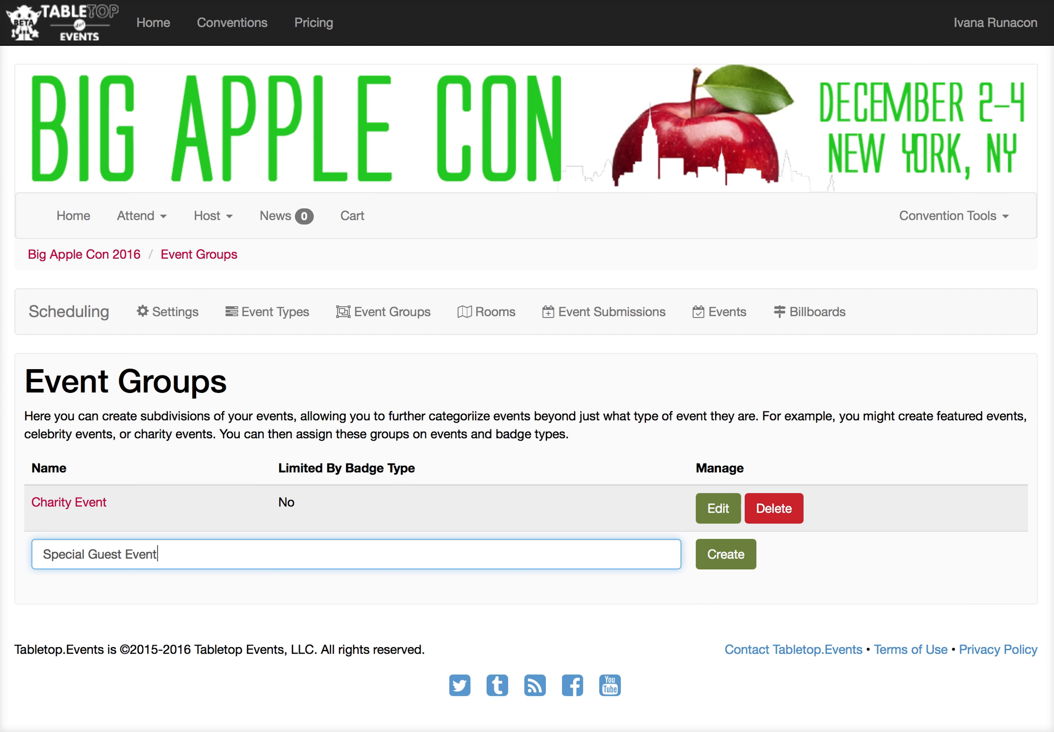
click(712, 565)
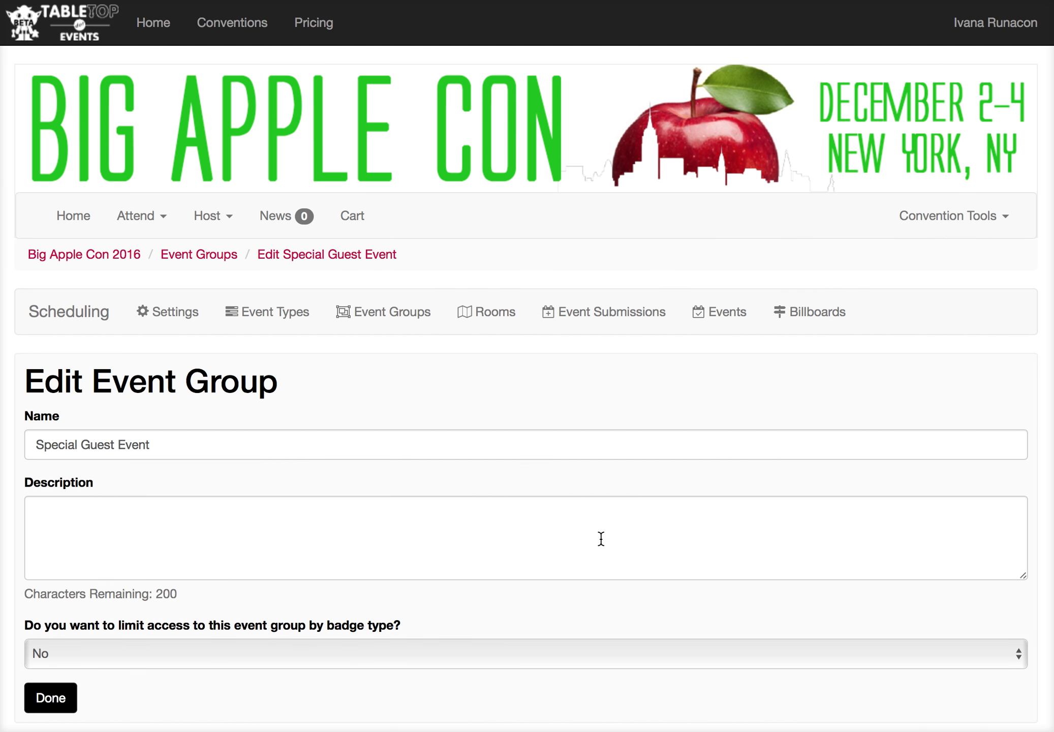
Step: Add the Munchkin event to the Special Guest Event group from its edit page
scroll(600, 539, down, 3)
scroll(601, 544, down, 2)
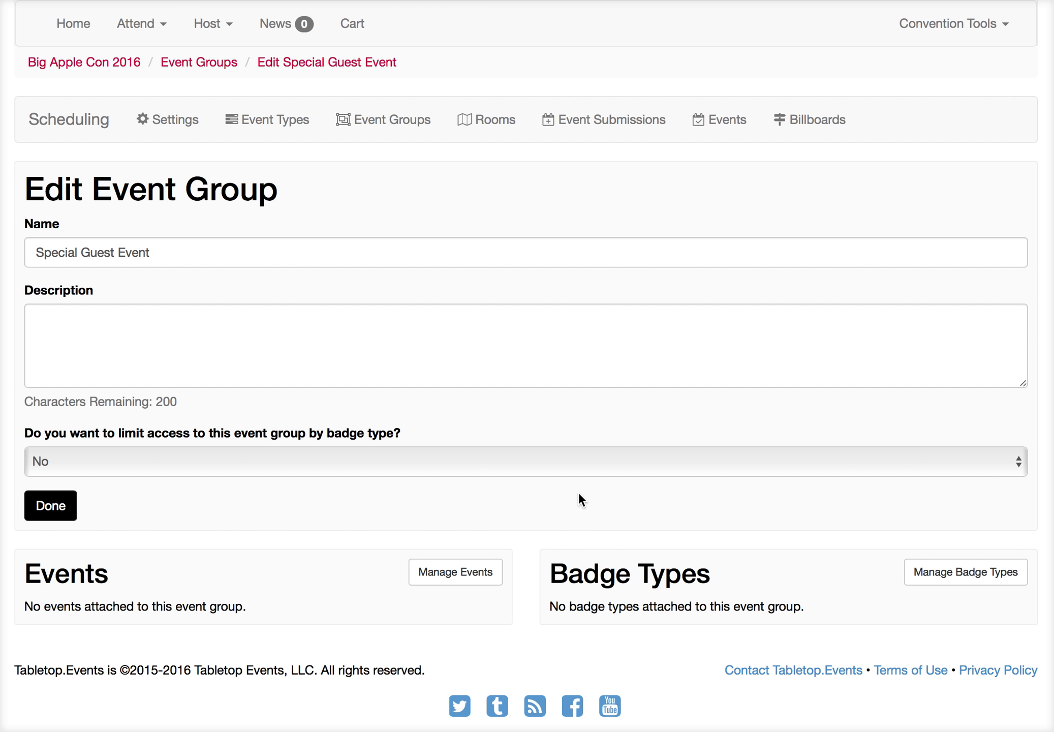
click(482, 578)
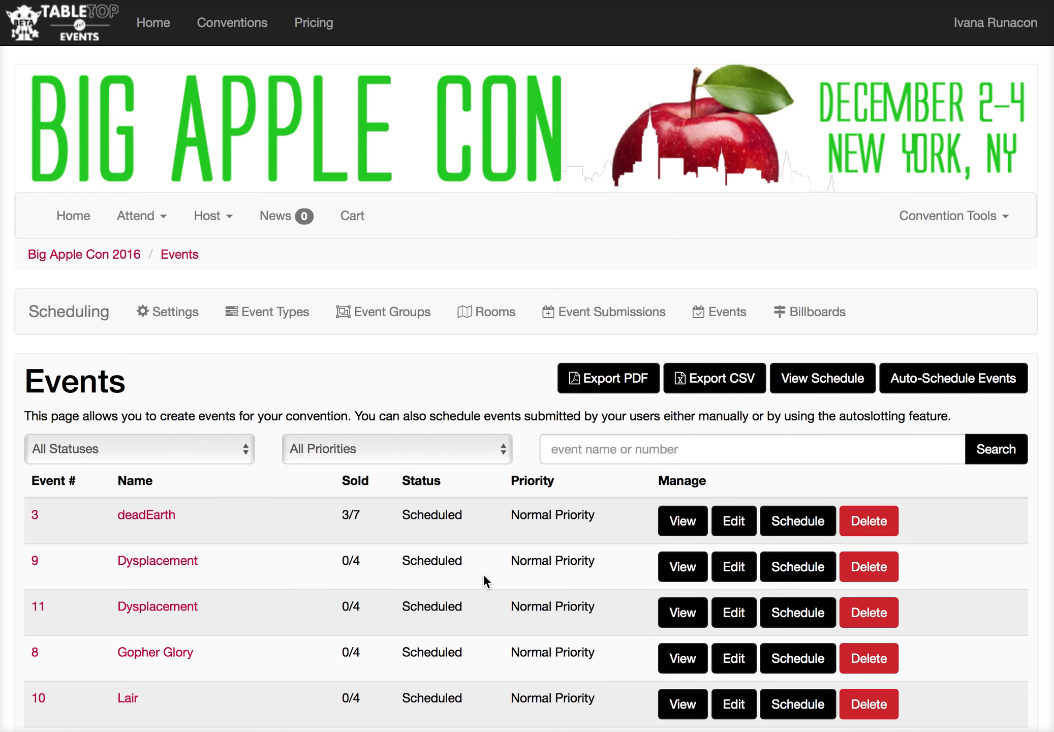
scroll(483, 574, down, 6)
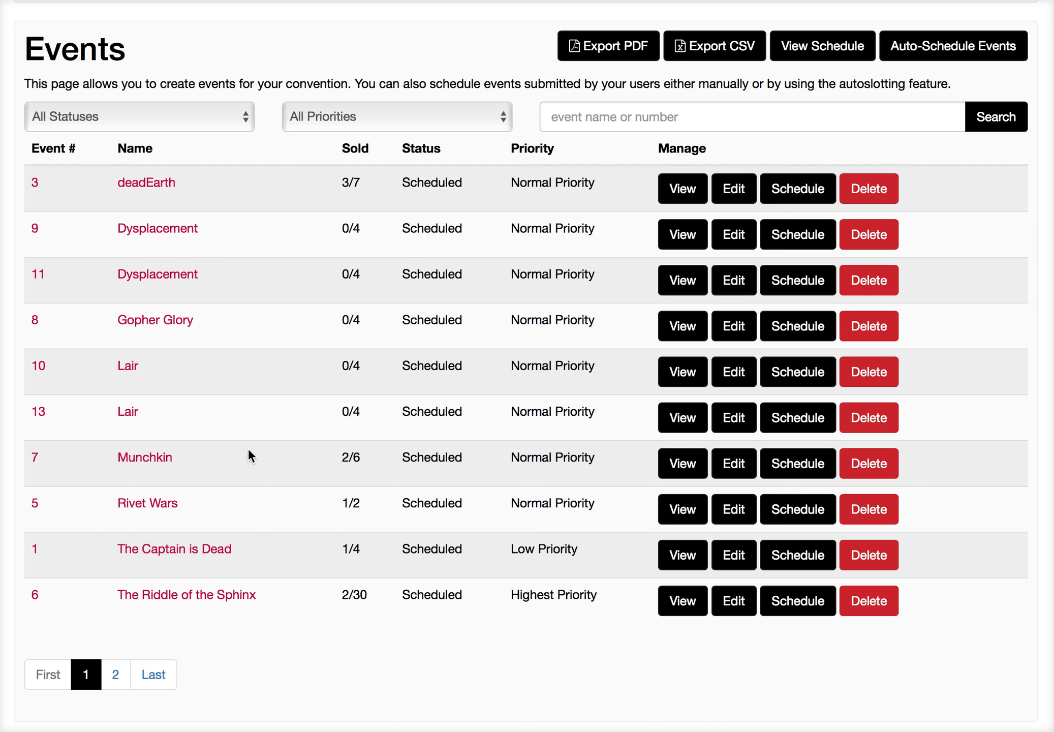
click(734, 475)
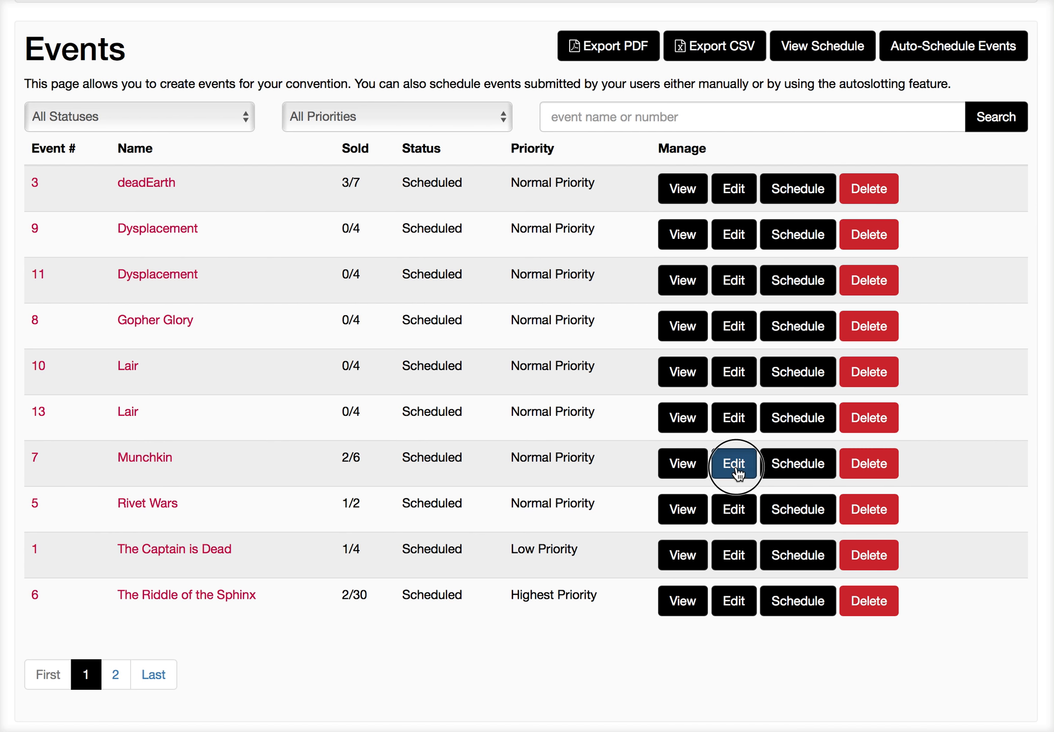
scroll(677, 512, down, 10)
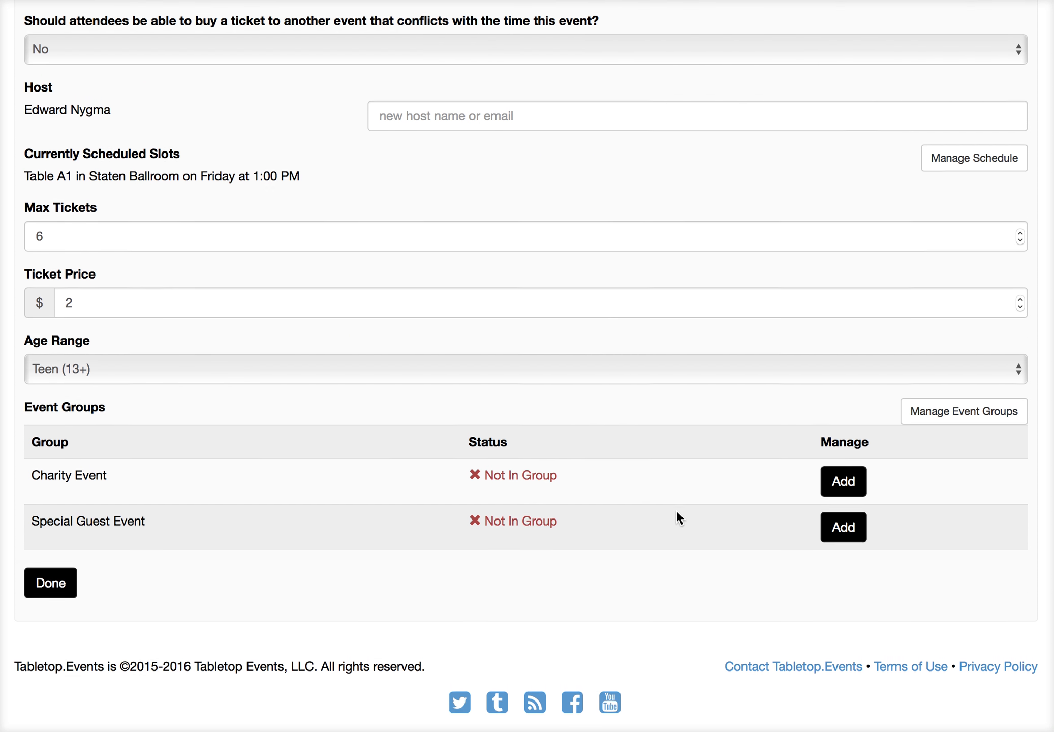
click(843, 530)
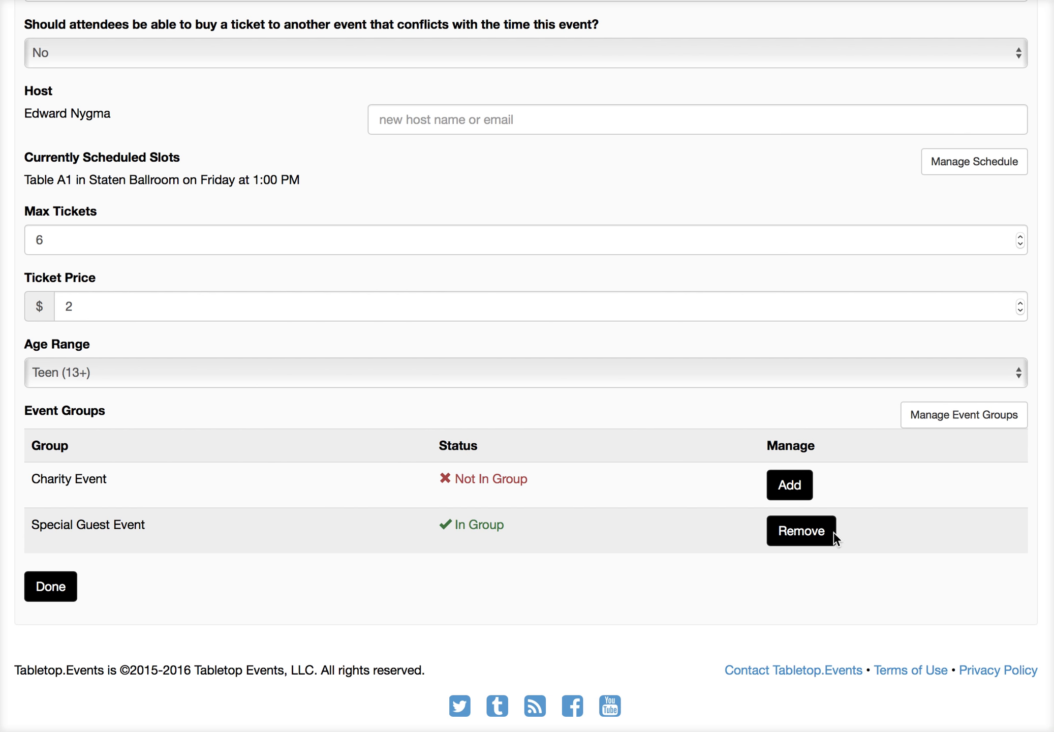
Step: Return to the events list and add Rivet Wars to the Special Guest Event group
scroll(584, 463, up, 10)
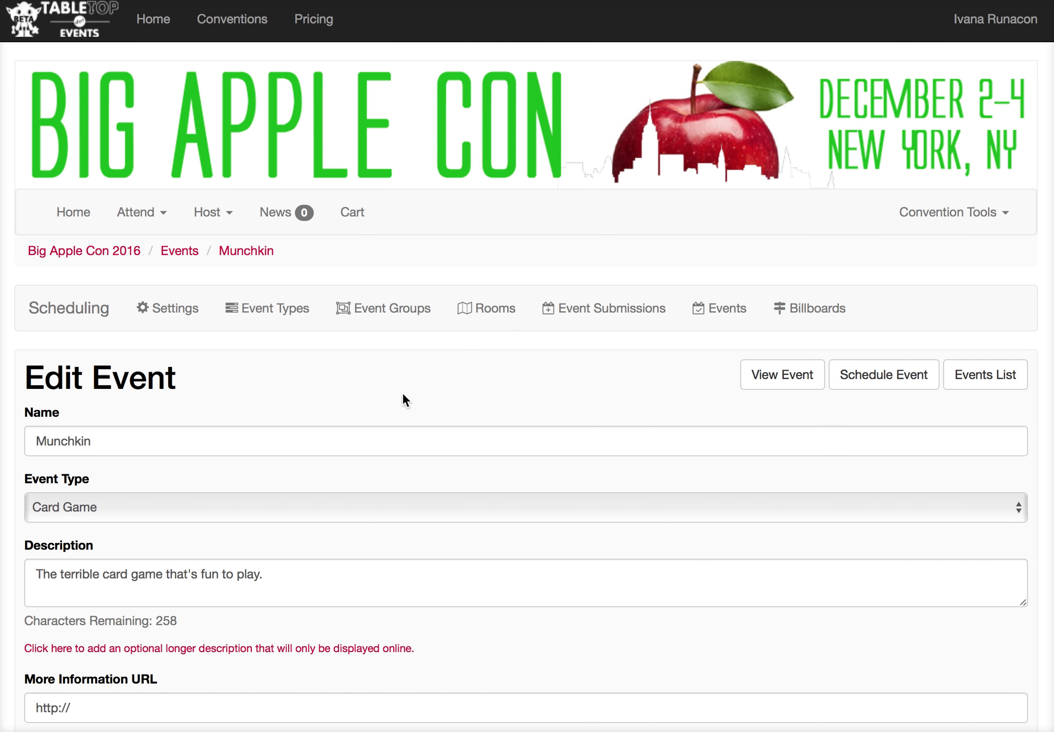
scroll(405, 400, down, 10)
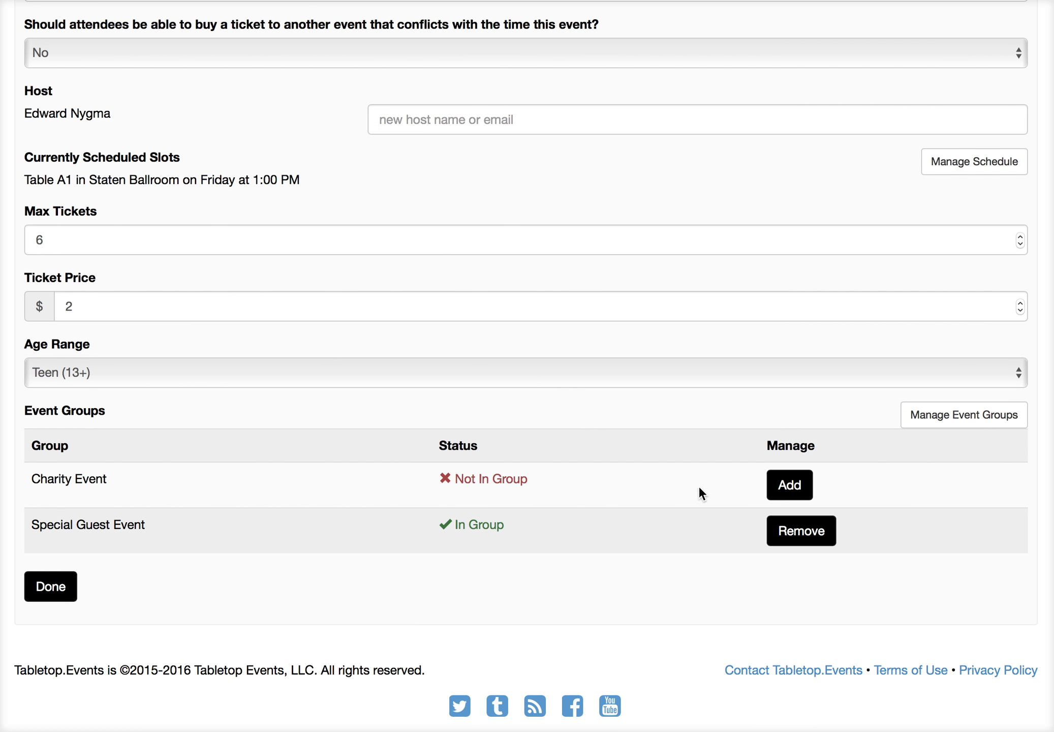
scroll(679, 533, up, 10)
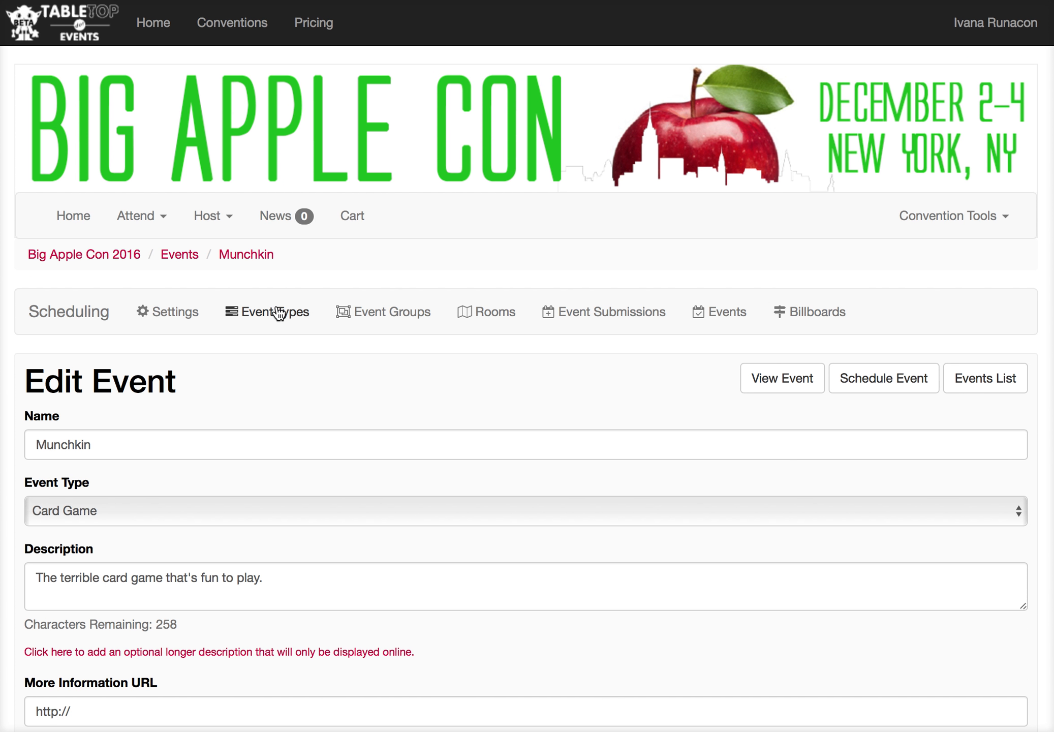
click(179, 253)
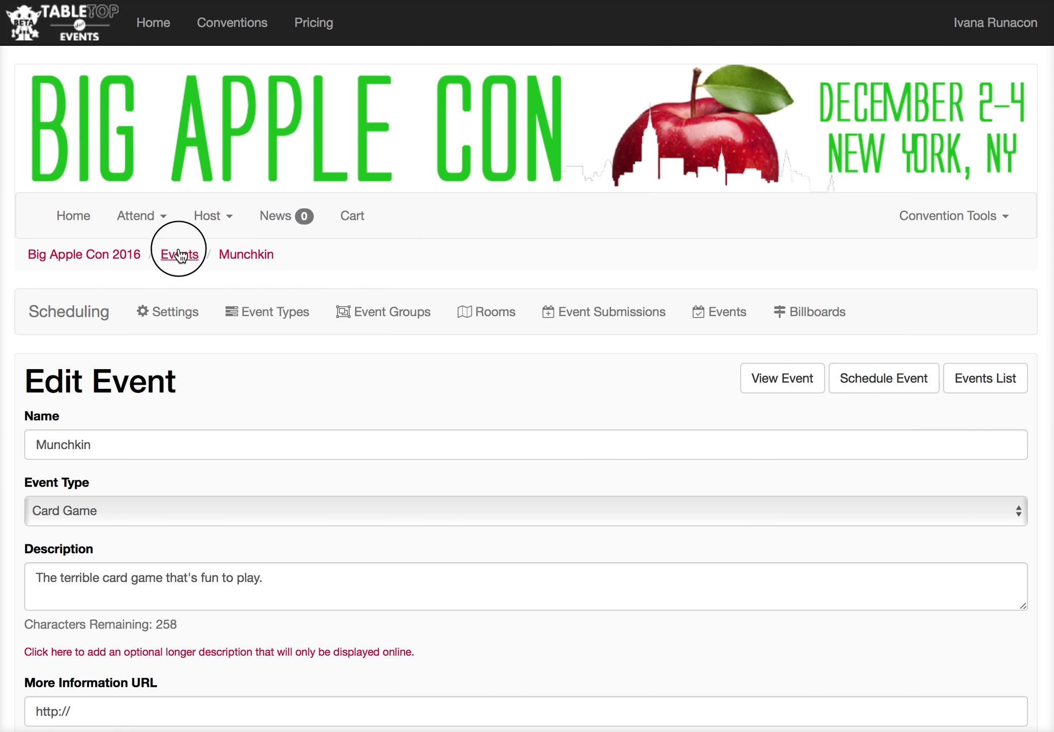
scroll(370, 527, down, 10)
scroll(370, 527, up, 6)
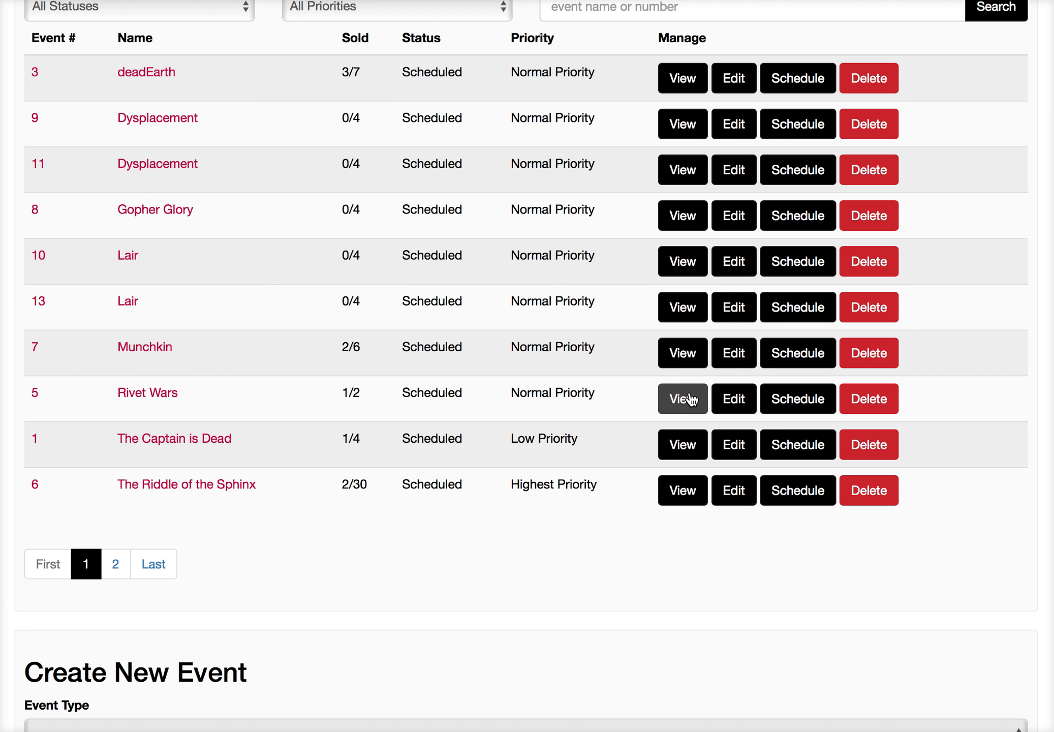
click(731, 399)
scroll(725, 462, down, 10)
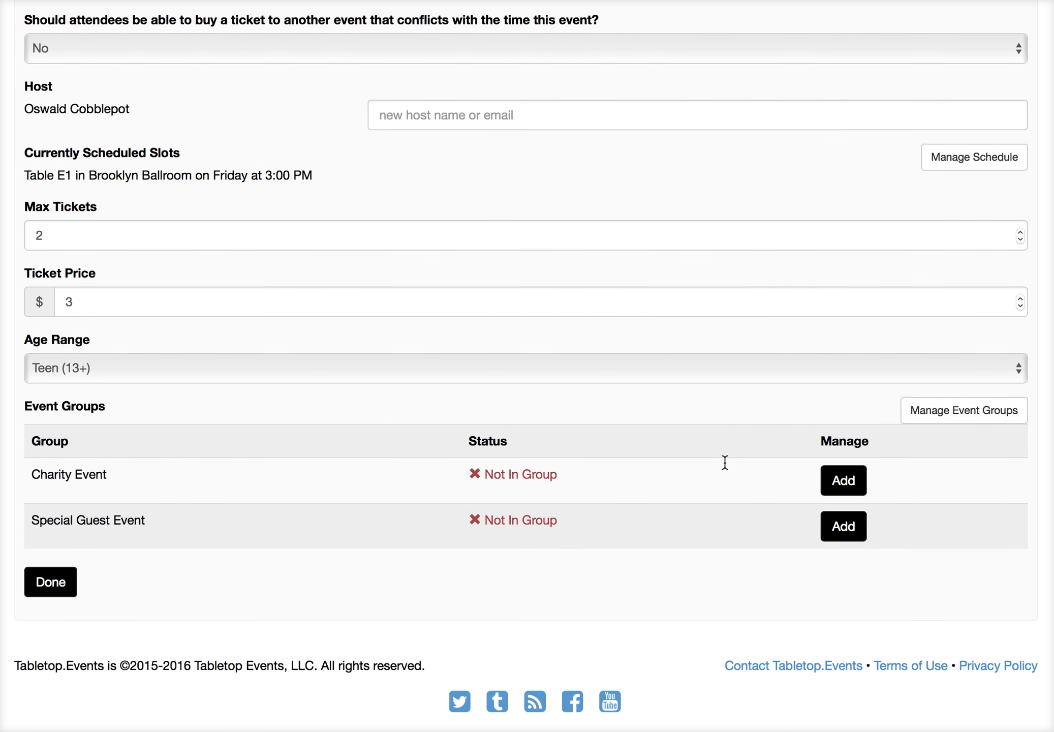
click(848, 530)
Step: Open the Special Guest Event group and set it to limit access by badge type: Yes
scroll(733, 527, up, 5)
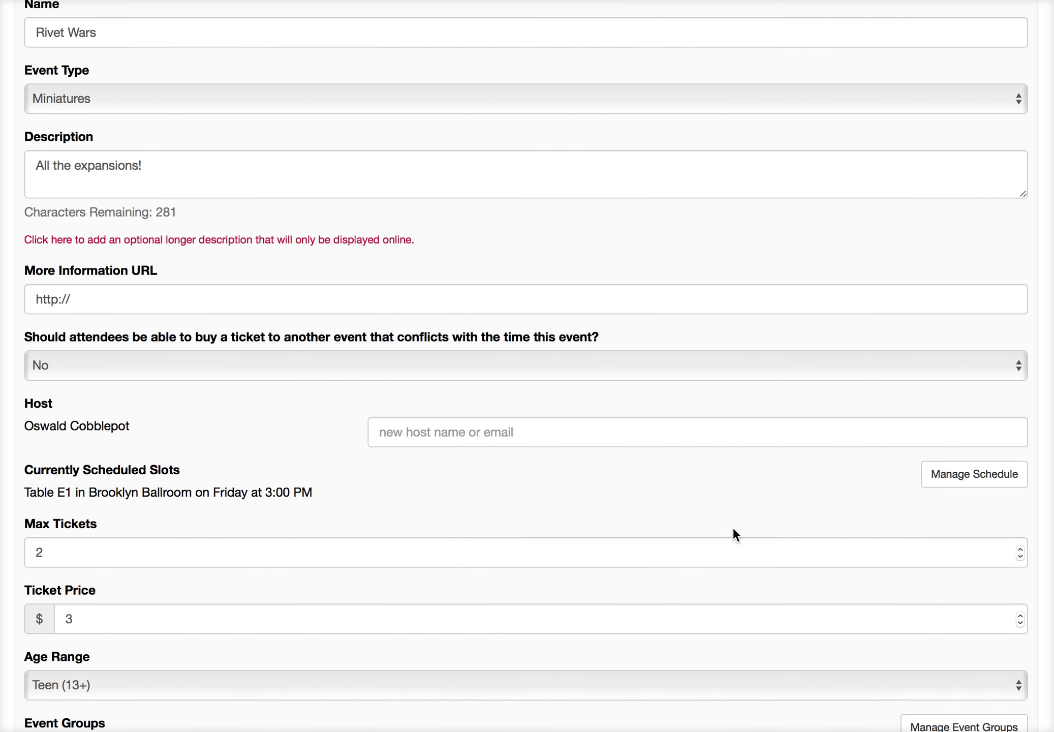
scroll(733, 527, up, 5)
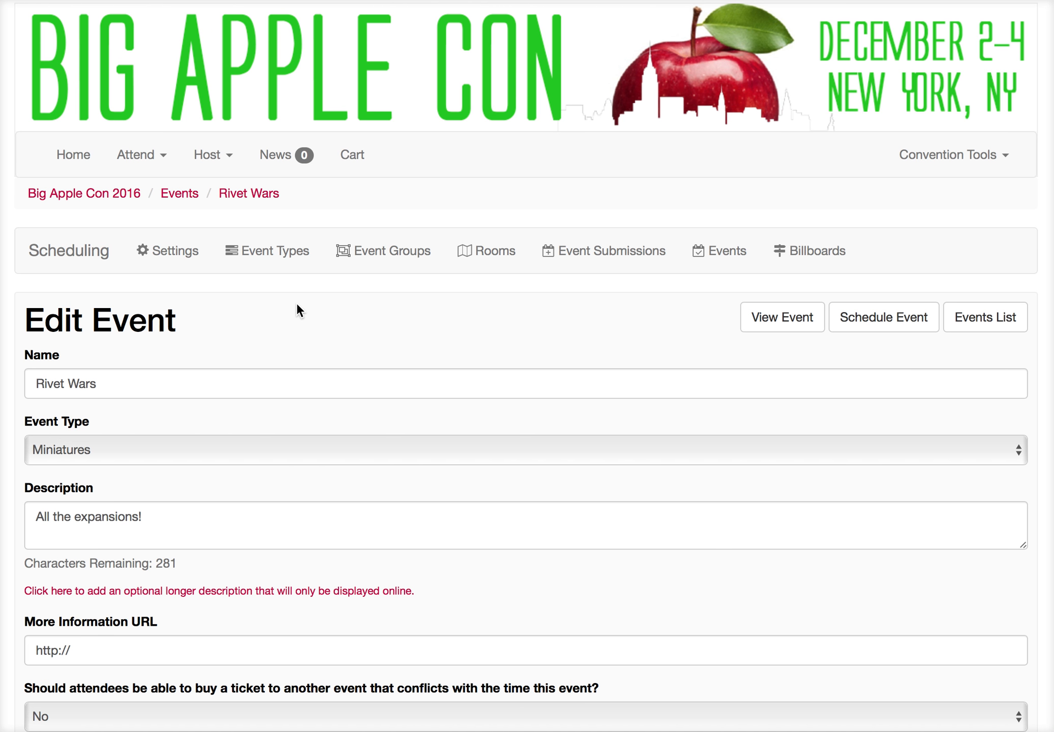
click(394, 254)
scroll(402, 280, down, 1)
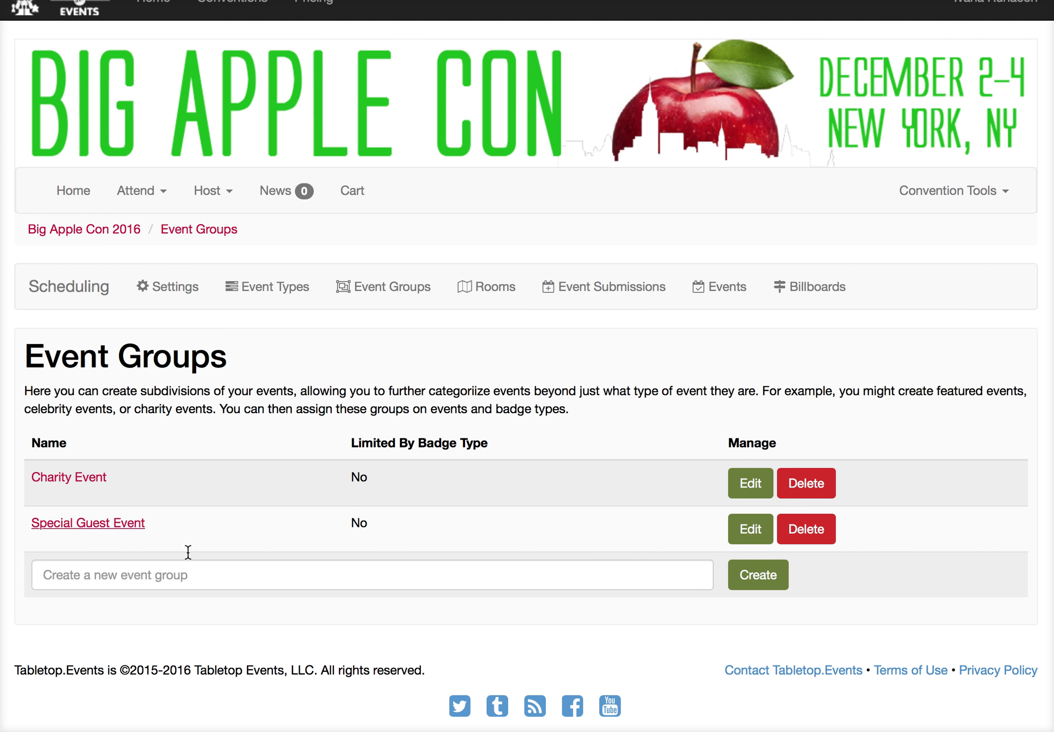
click(140, 523)
scroll(219, 570, down, 3)
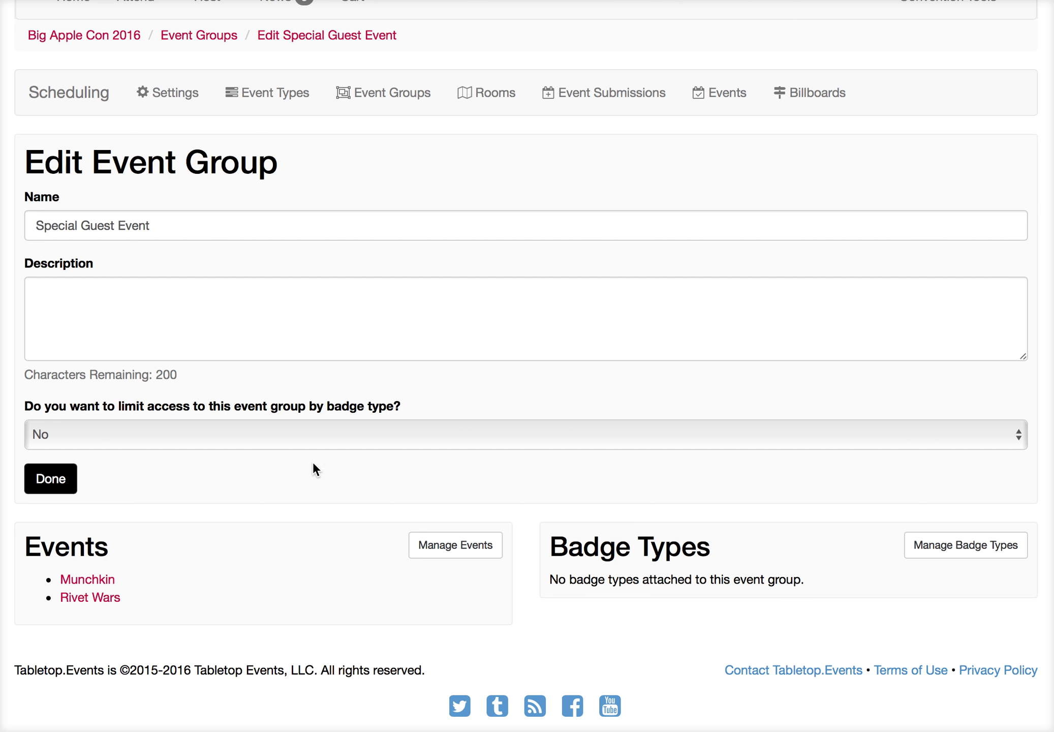
click(317, 439)
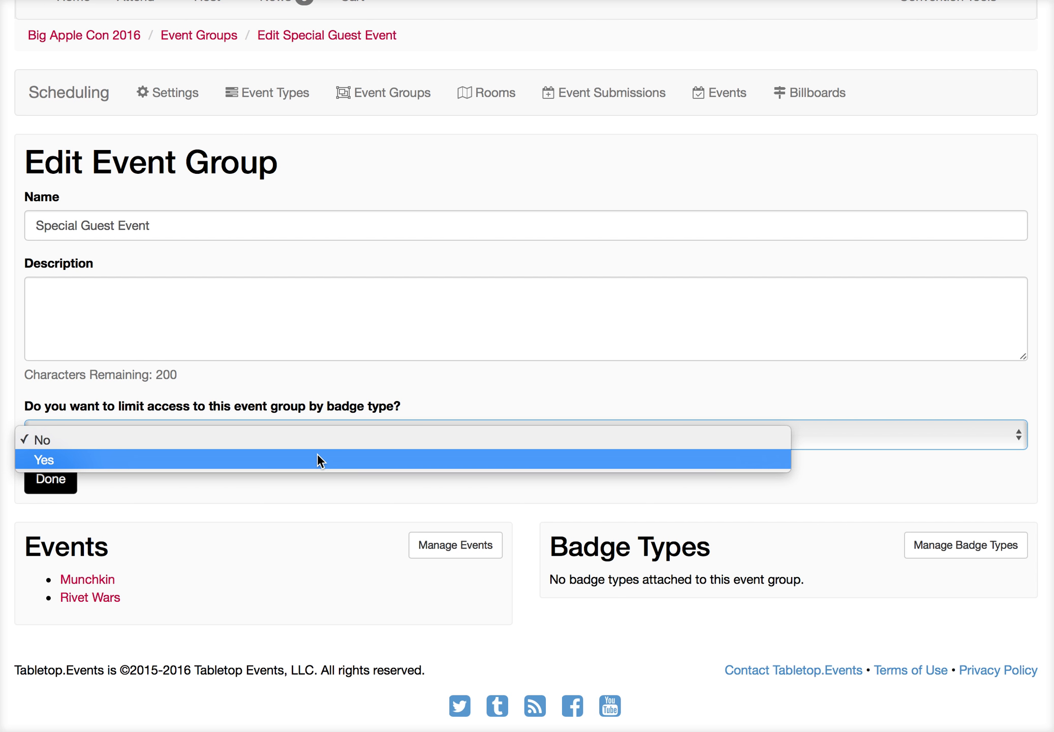
click(317, 459)
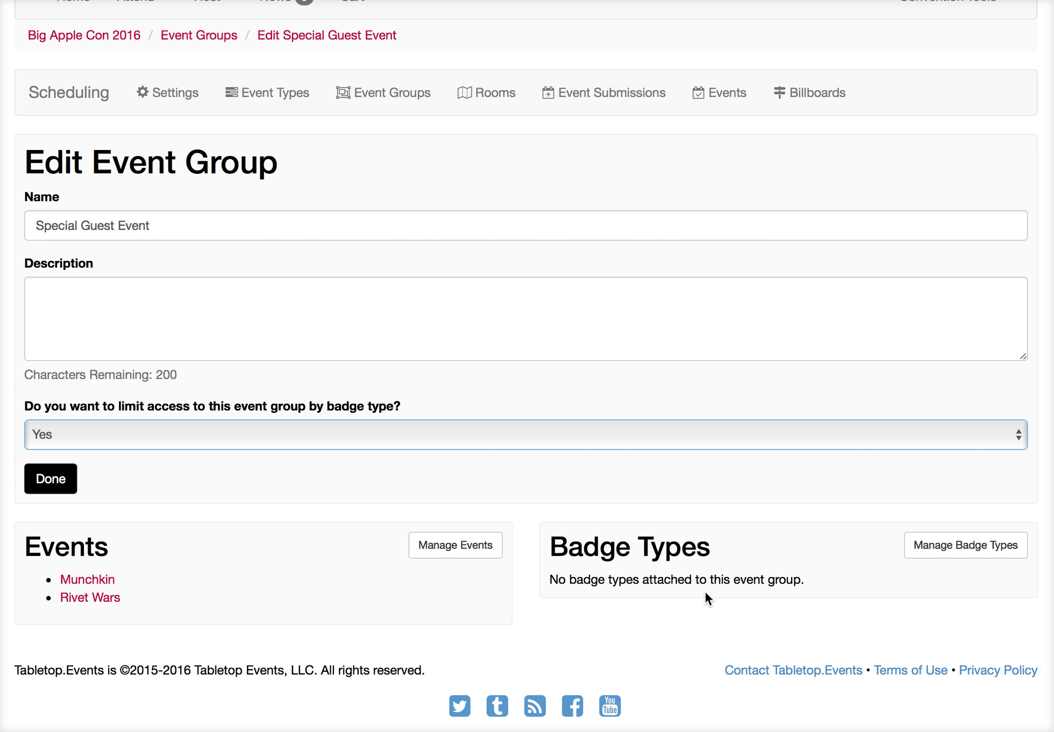
Step: Edit the Weekend Badge to include the Special Guest Event group with 3 max tickets per badge
click(939, 550)
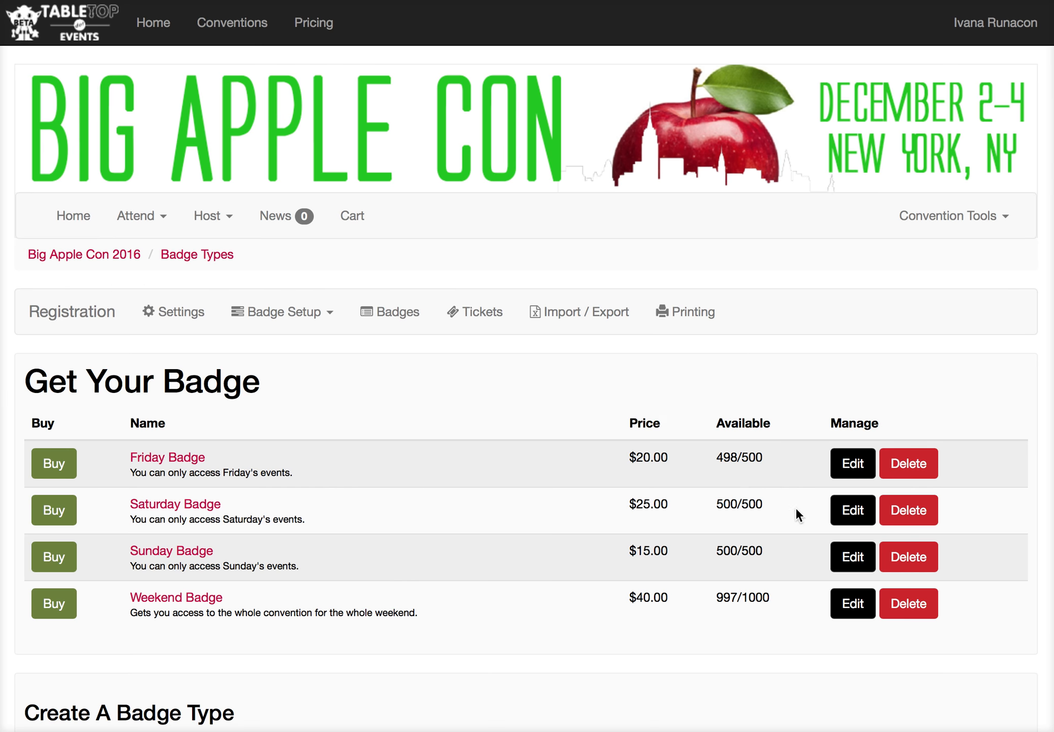
scroll(741, 480, down, 3)
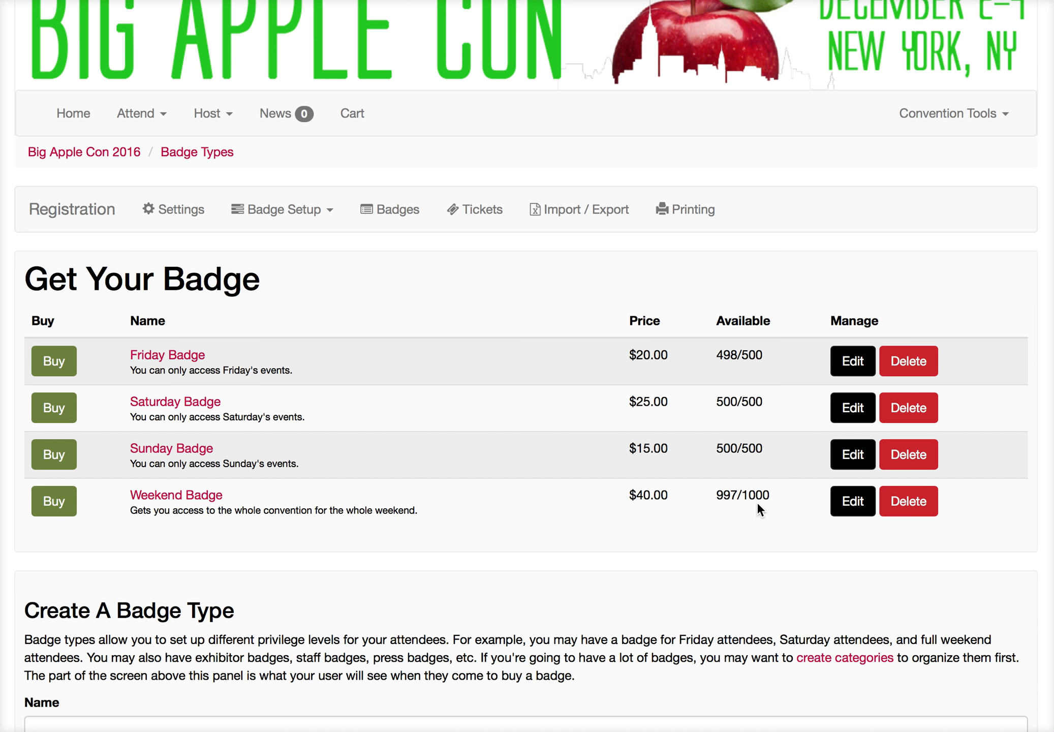
click(844, 504)
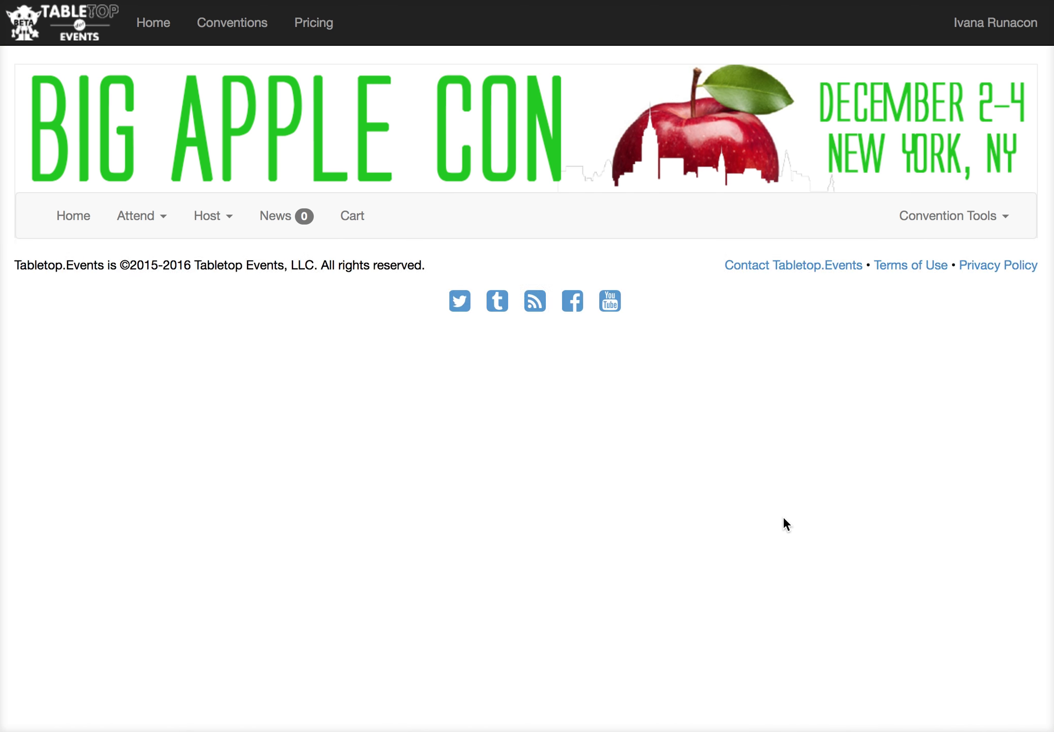
scroll(777, 517, down, 15)
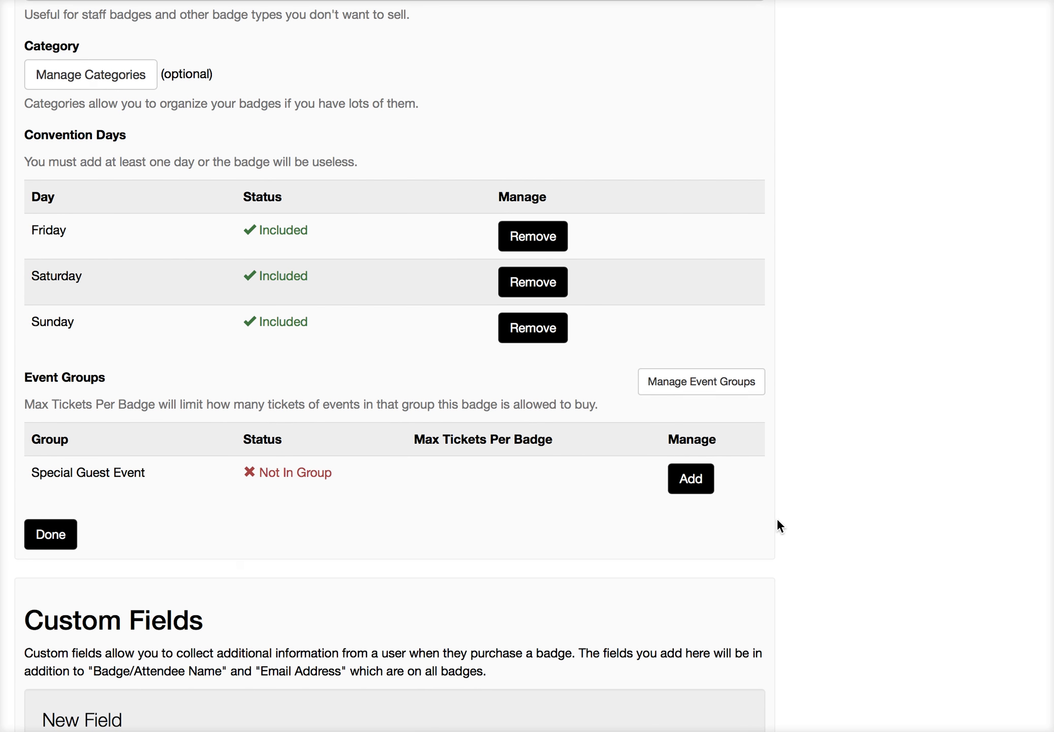
scroll(776, 518, down, 3)
scroll(776, 520, up, 1)
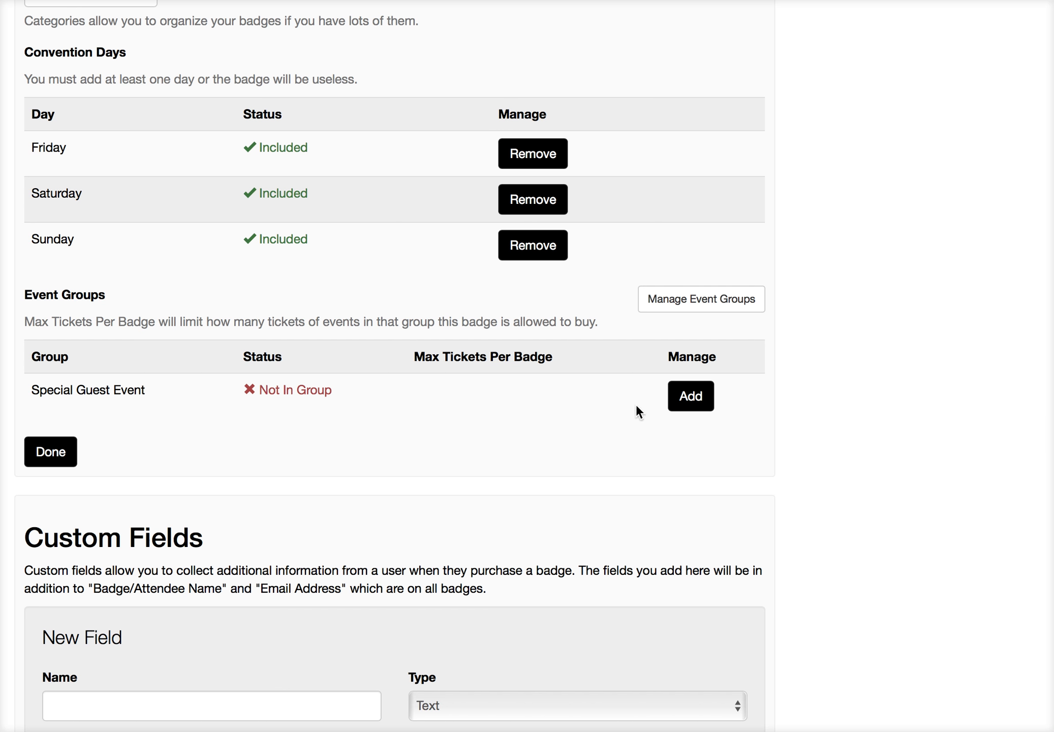
click(679, 403)
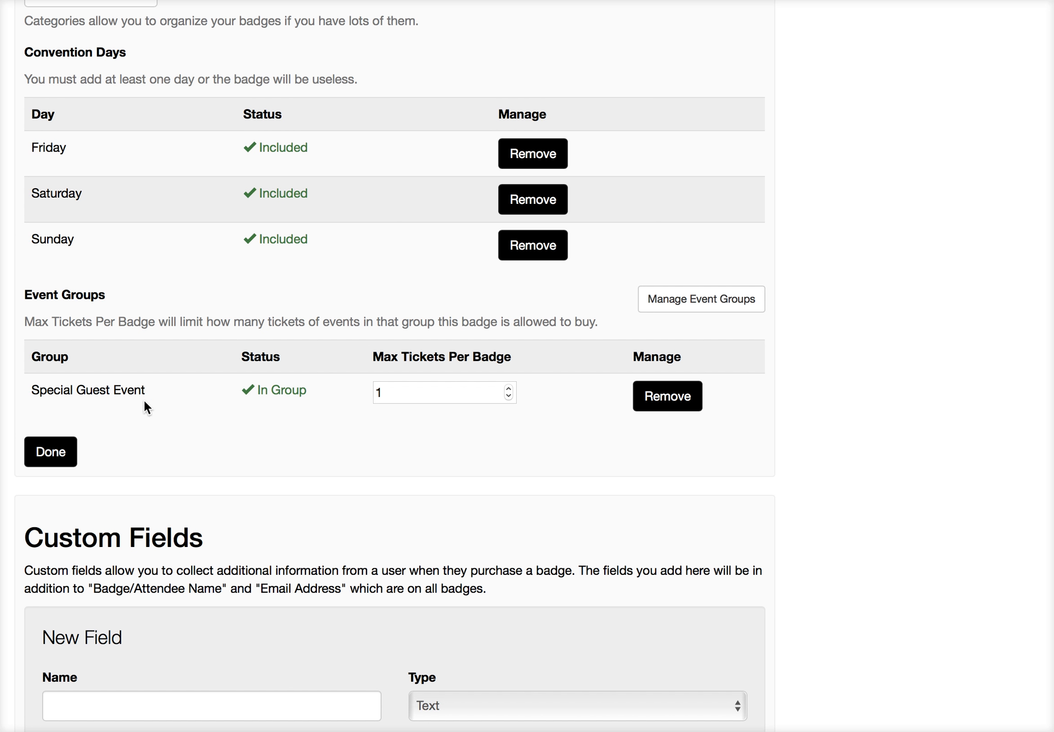
click(508, 388)
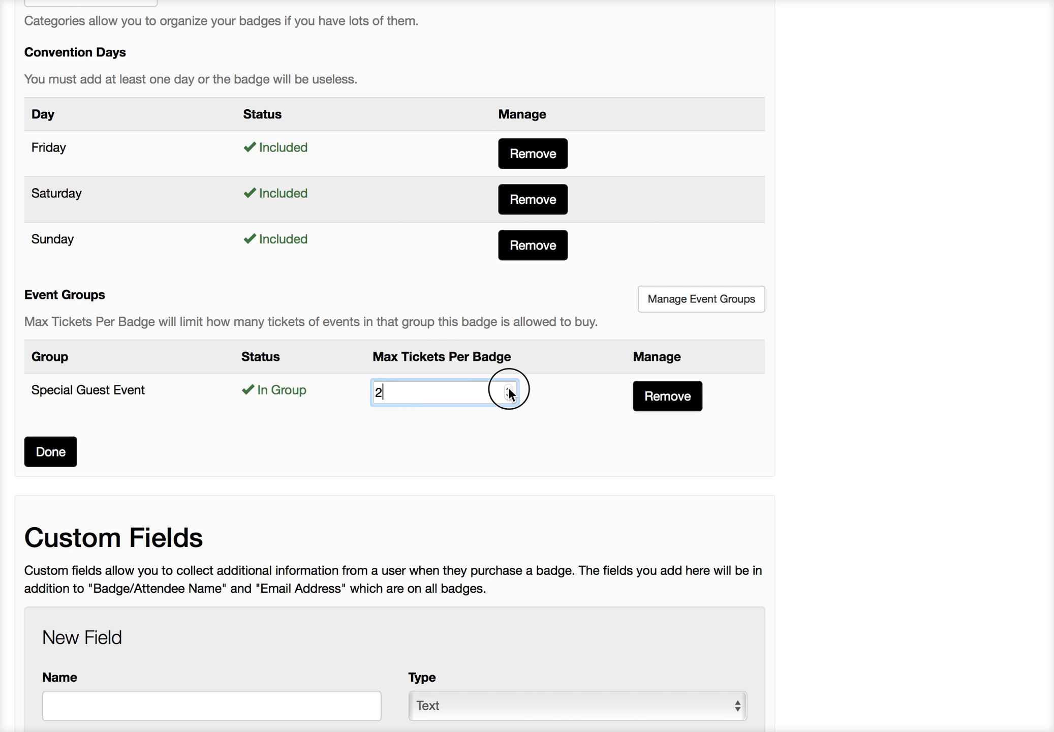
click(508, 389)
Step: Open the Weekend Badge's public page and follow its Special Guest Event tickets link
scroll(508, 396, up, 8)
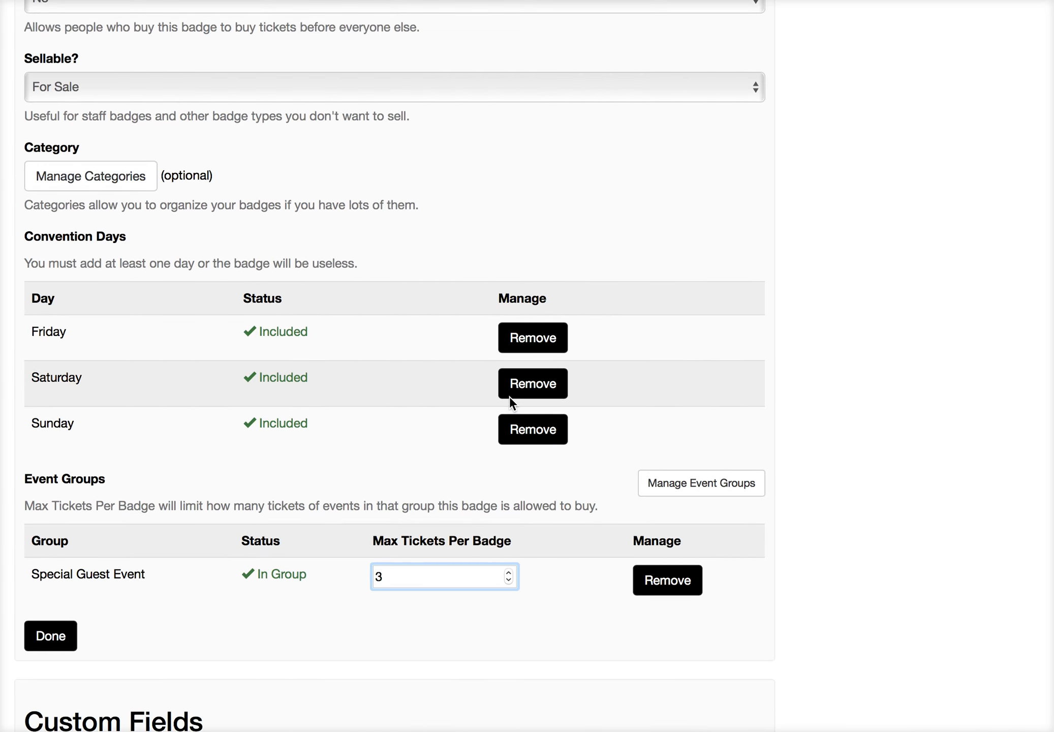
scroll(508, 395, up, 10)
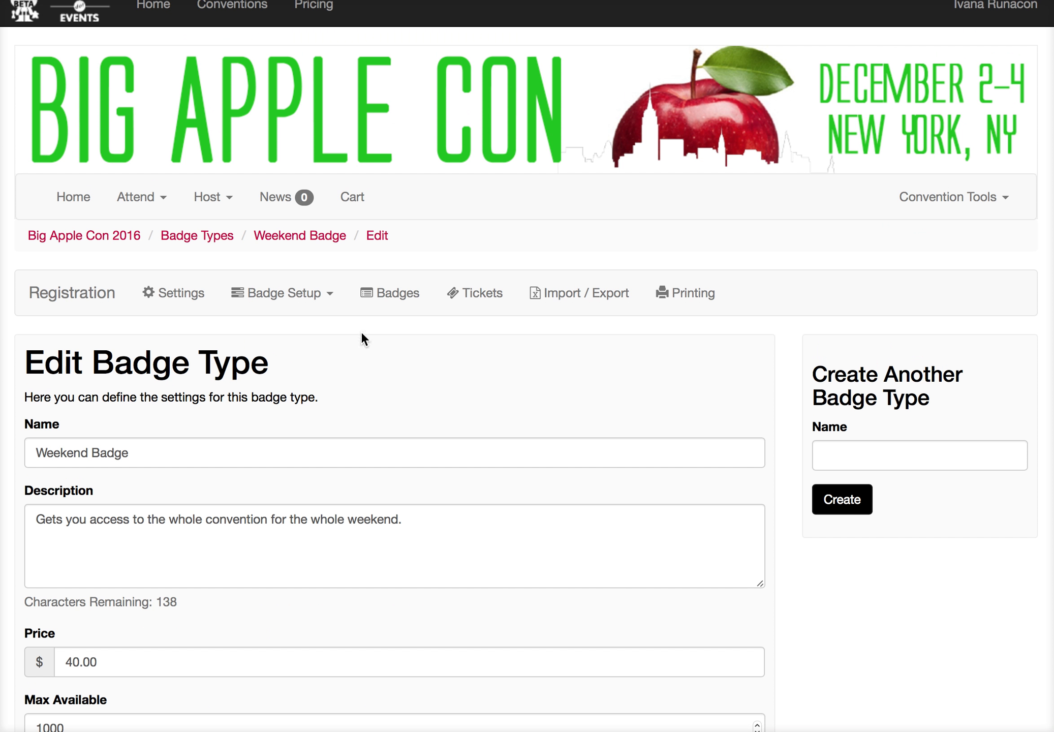
click(204, 236)
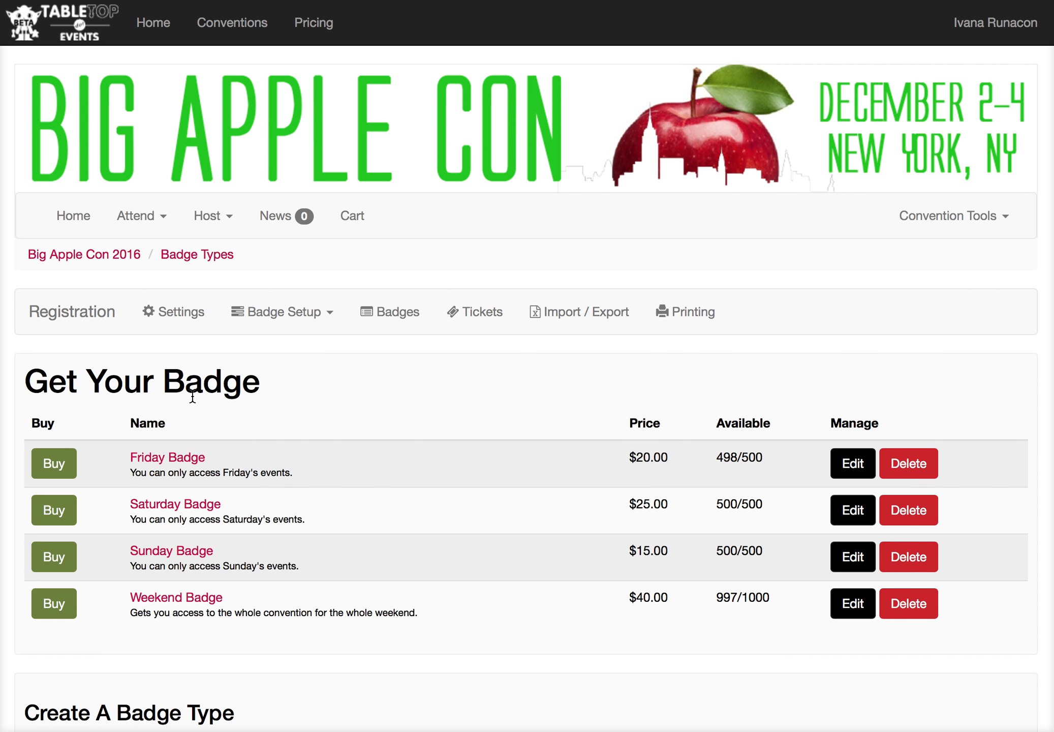
click(182, 597)
scroll(181, 607, down, 2)
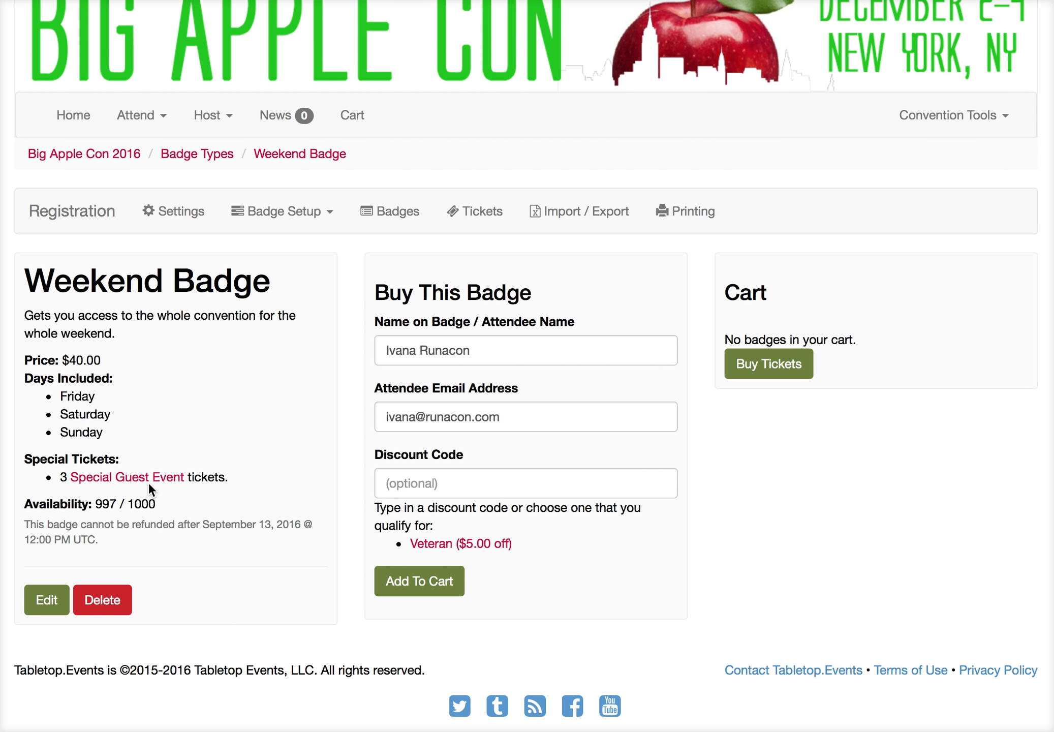
click(153, 480)
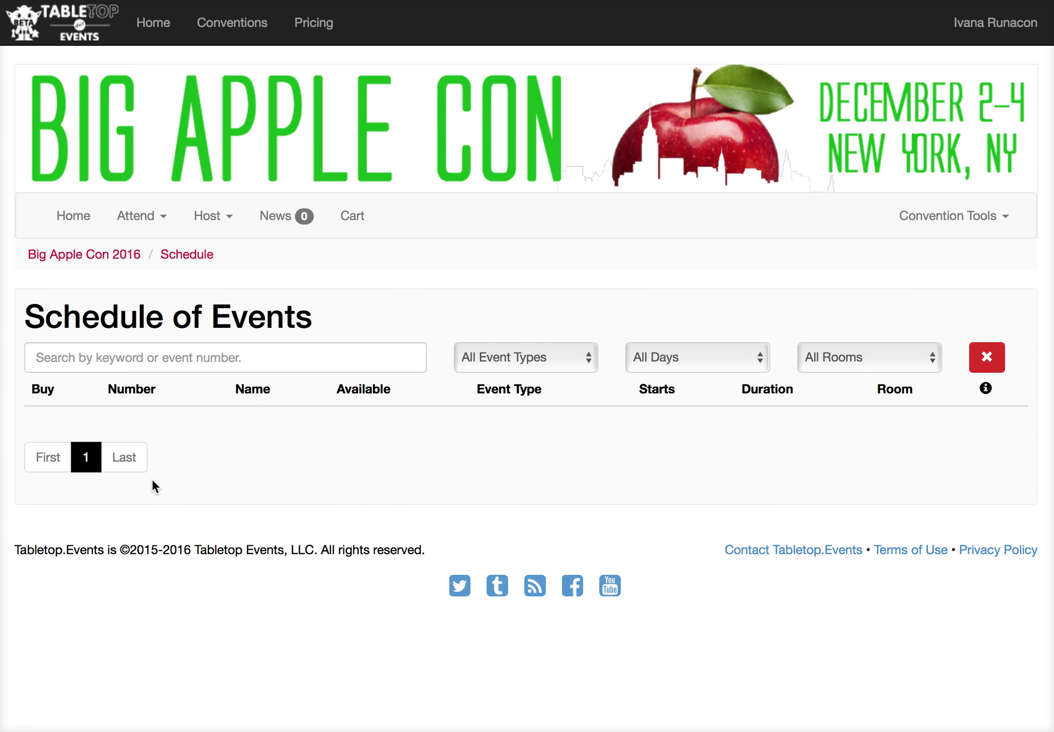